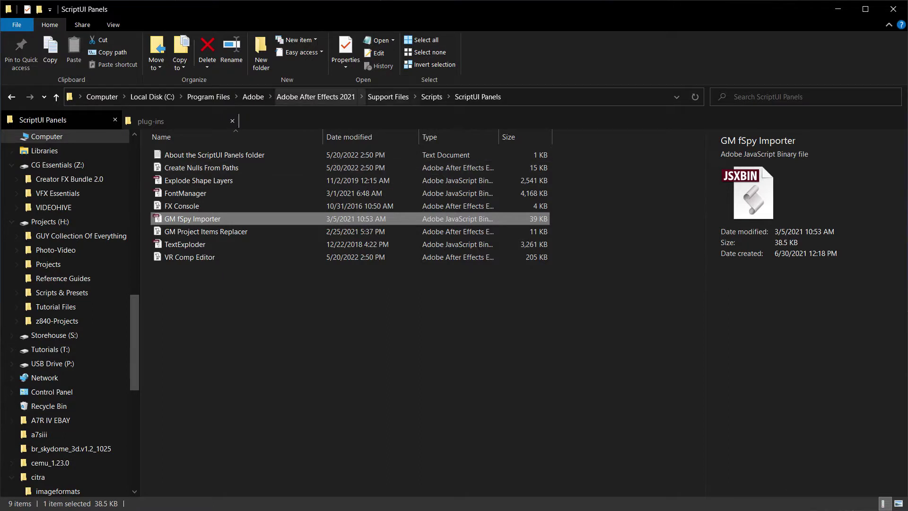
Examine the full paths of the After Effects ScriptUI Panels folder holding GM fSpy Importer and of the Maya plug-ins folder holding fSpyImporter.
left_click(544, 97)
left_click(544, 97)
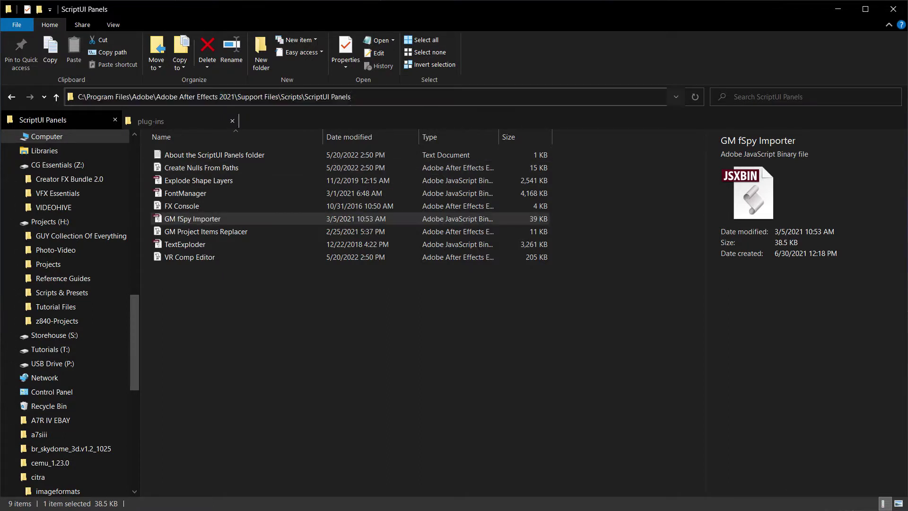
left_click_drag(351, 96, 156, 96)
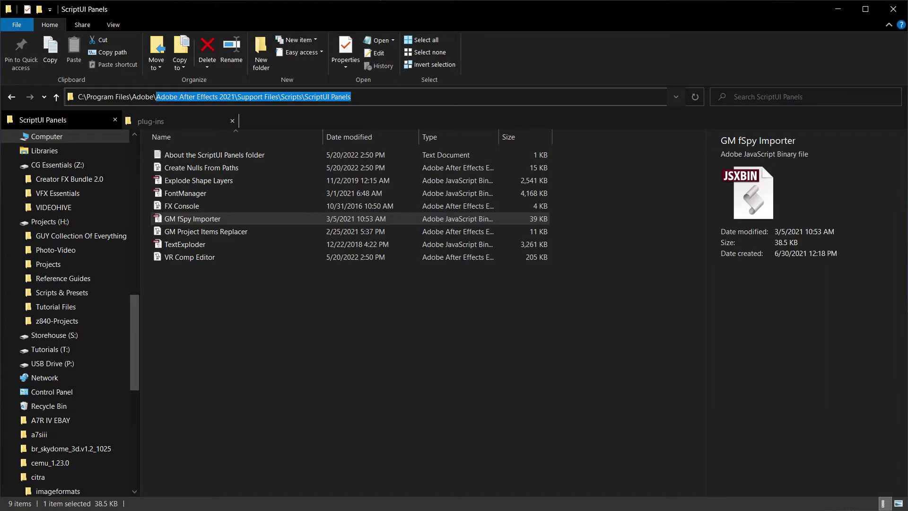
left_click(193, 218)
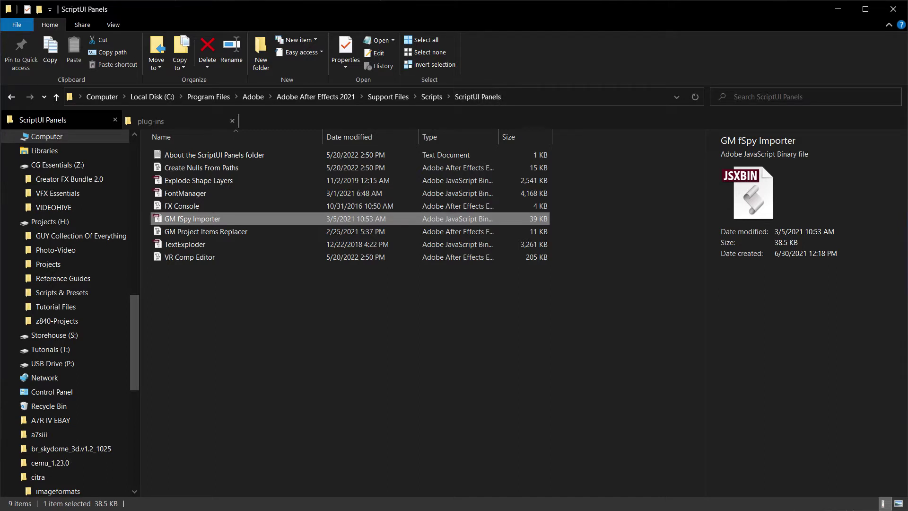
left_click(155, 121)
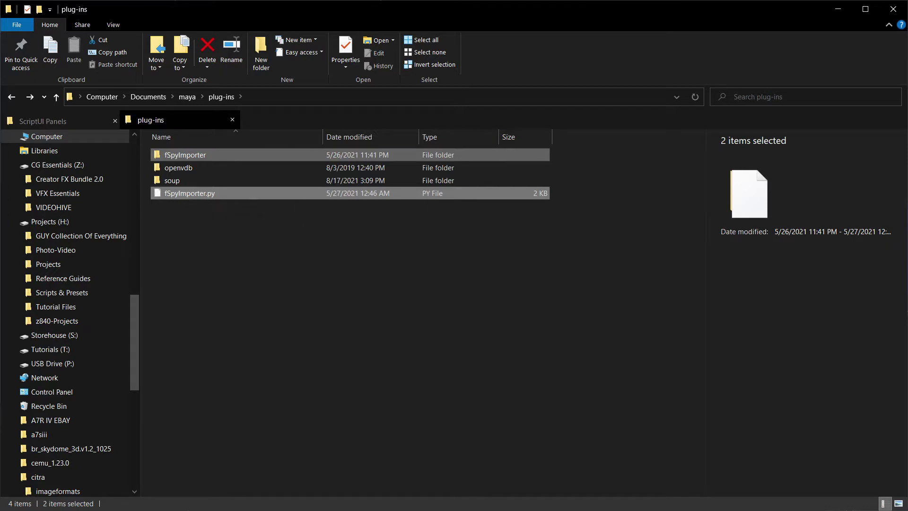
left_click(284, 96)
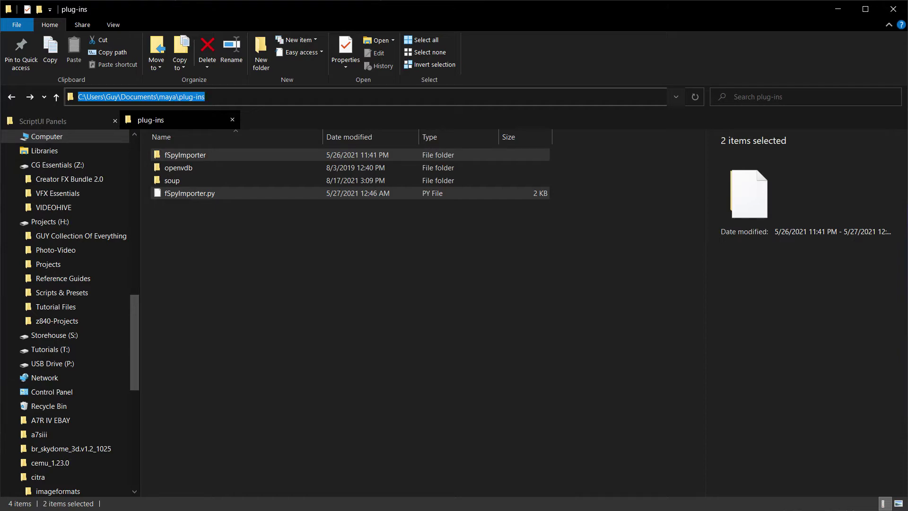
Switch to After Effects and open the GM fSpy Importer.jsxbin script panel.
key("alt+Tab")
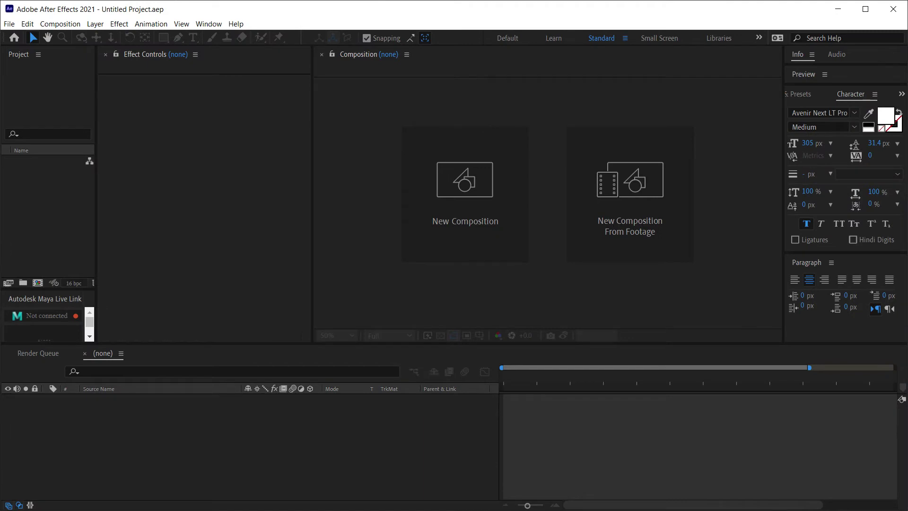
left_click(208, 23)
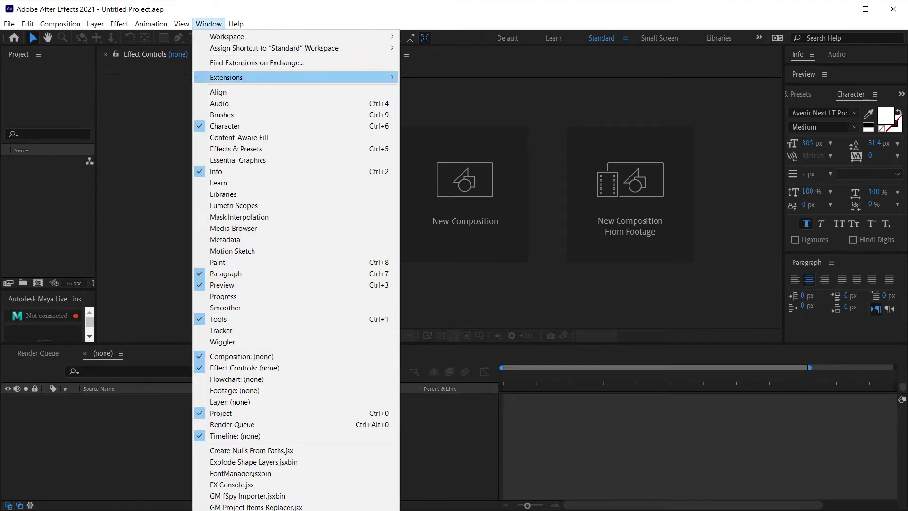
key("Down")
key("Down")
key("Down")
key("Down")
key("Down")
key("Down")
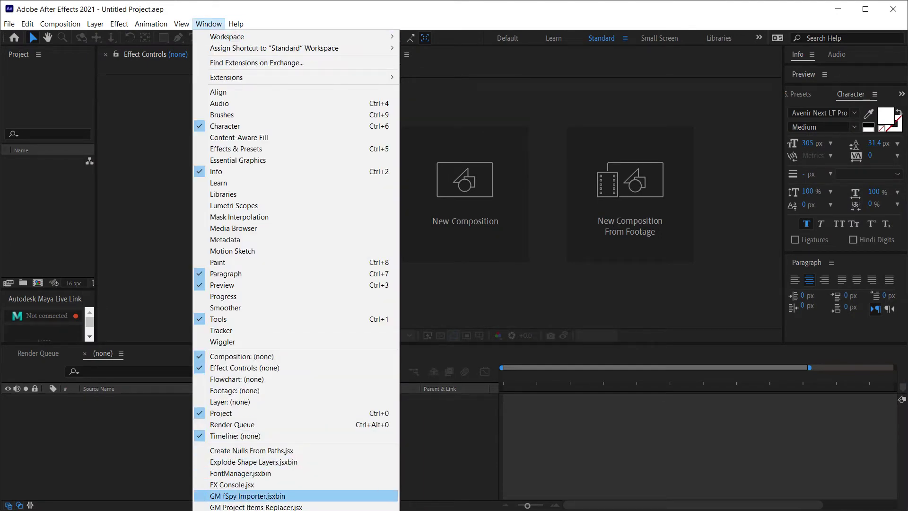
key("Return")
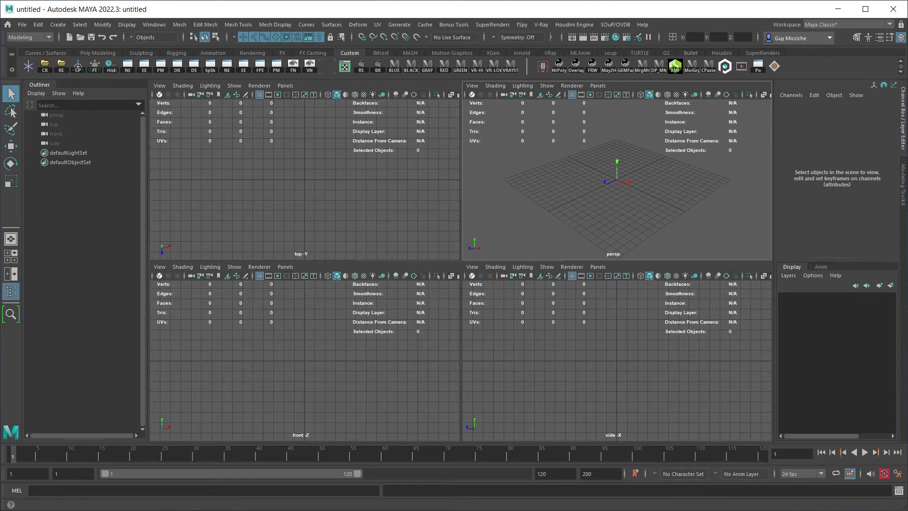
In Maya, open the Plug-in Manager to check that fSpyImporter.py is loaded, and open the fSpy Importer window.
left_click(154, 24)
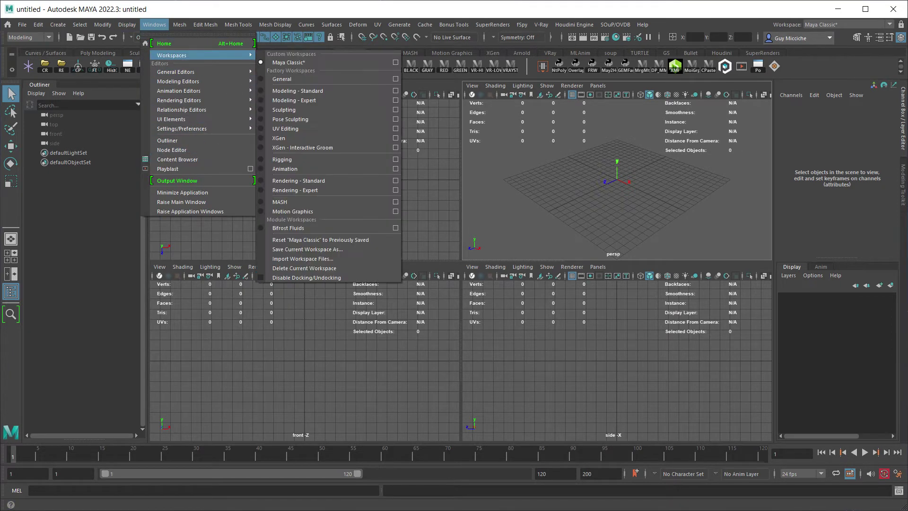
mouse_move(198, 129)
left_click(288, 189)
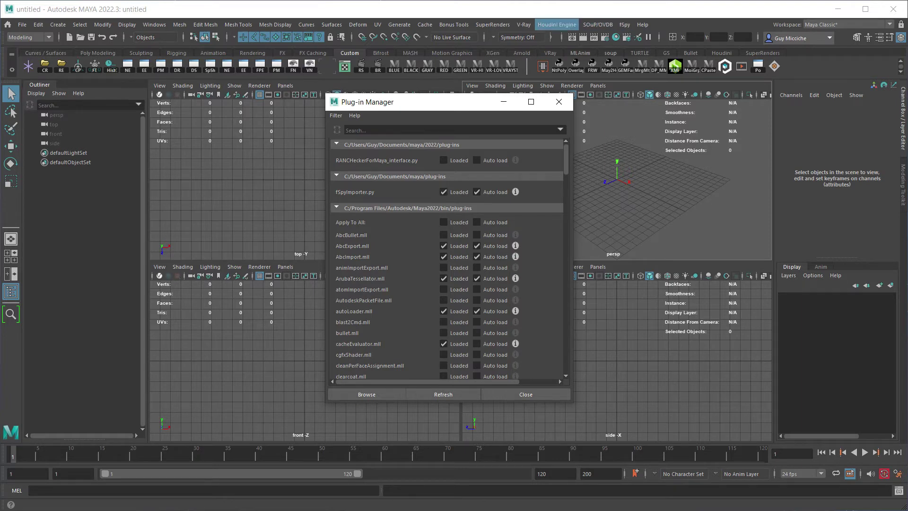
left_click(624, 24)
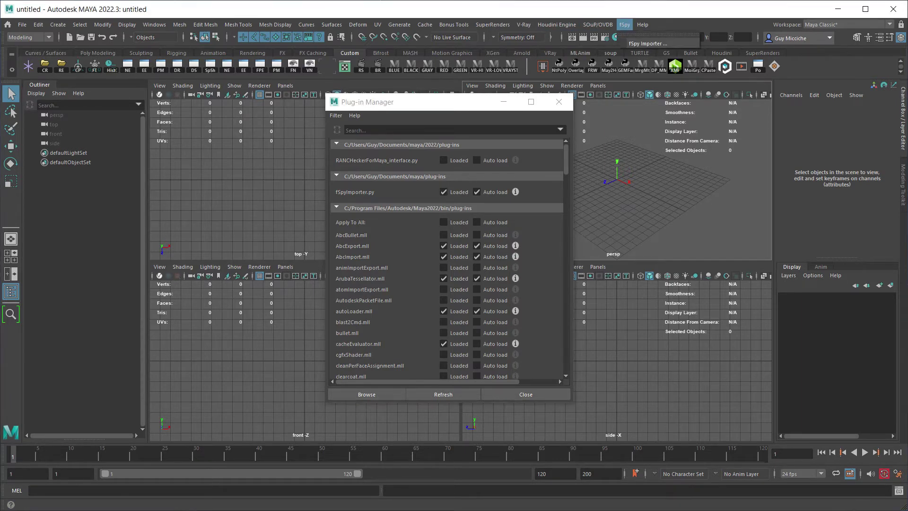
left_click(644, 42)
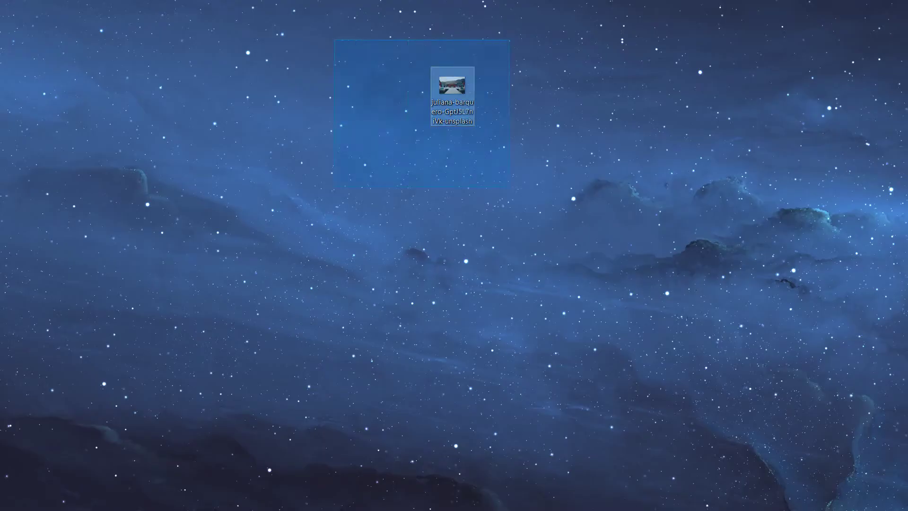
Load the temple photo from the desktop into fSpy and briefly view its focal length settings.
left_click_drag(335, 39, 509, 188)
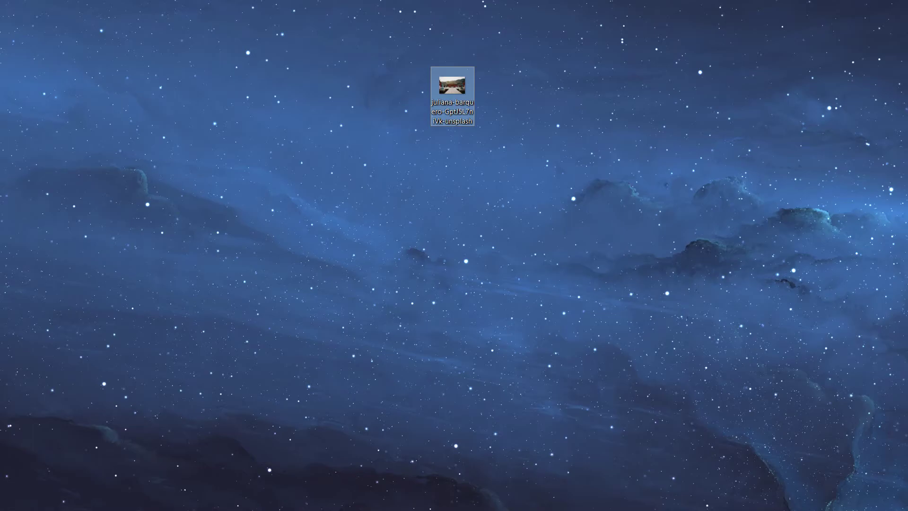
key("Return")
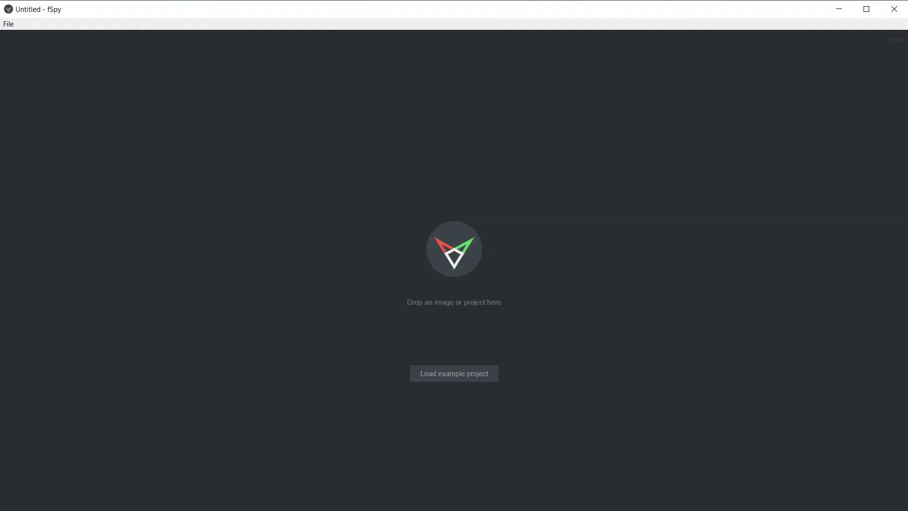
left_click_drag(502, 194, 463, 197)
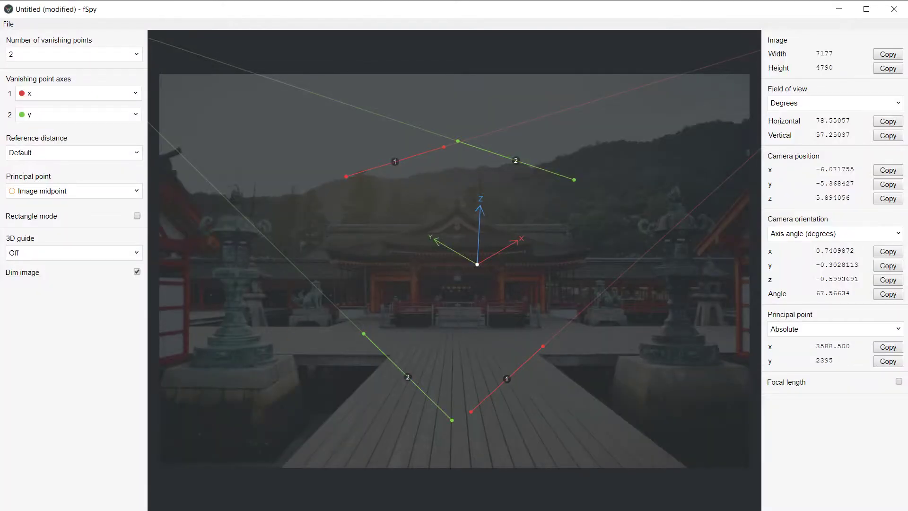
left_click(898, 381)
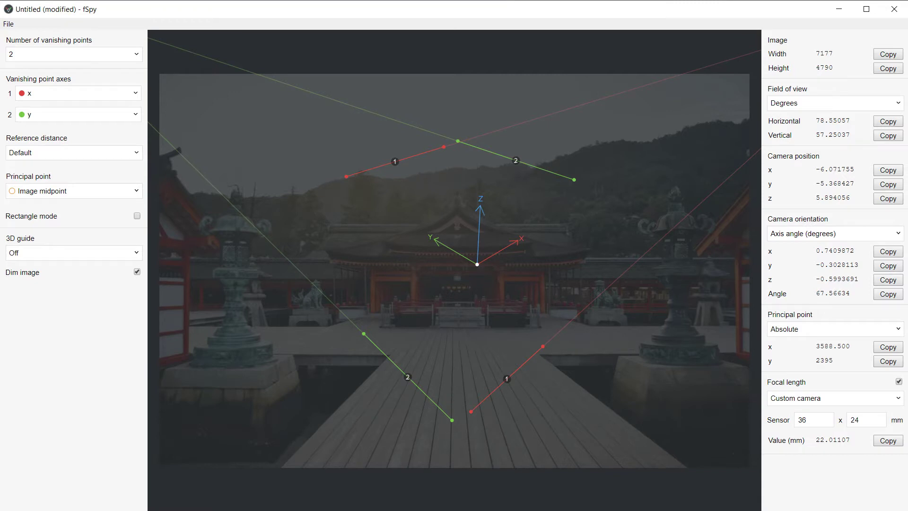
left_click(898, 381)
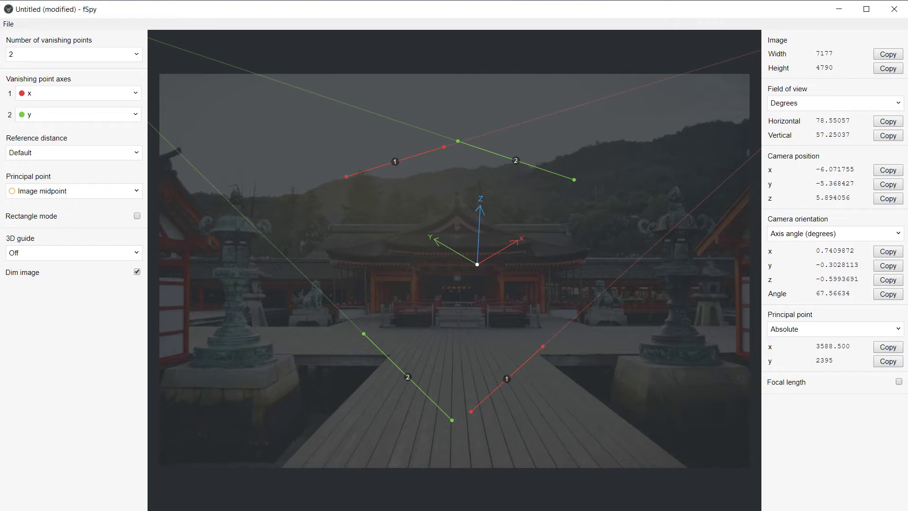
Set the axis of the second vanishing point to -z.
left_click(78, 114)
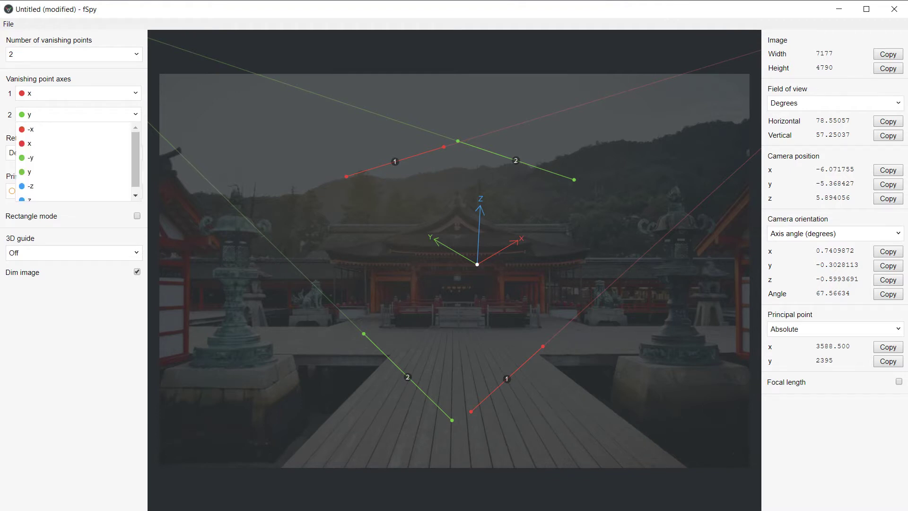
key("Down")
key("Down")
key("Return")
key("alt+Down")
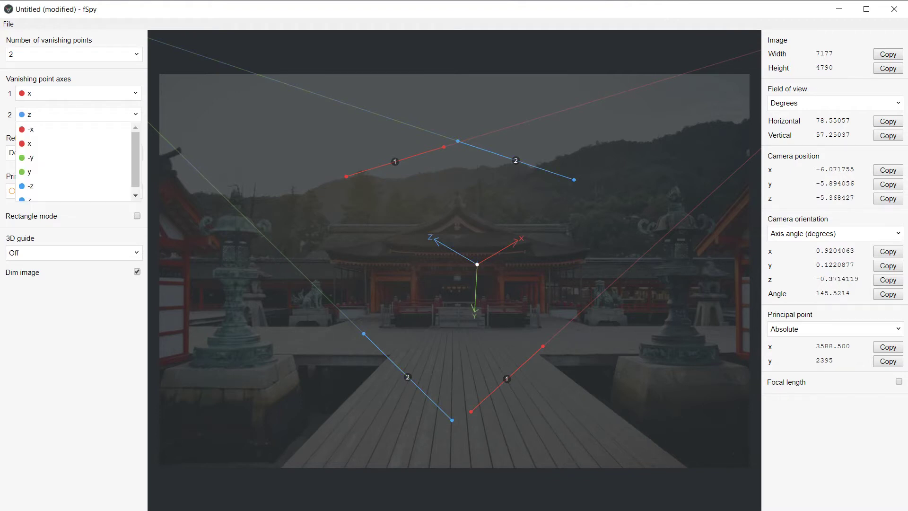
key("Up")
key("Return")
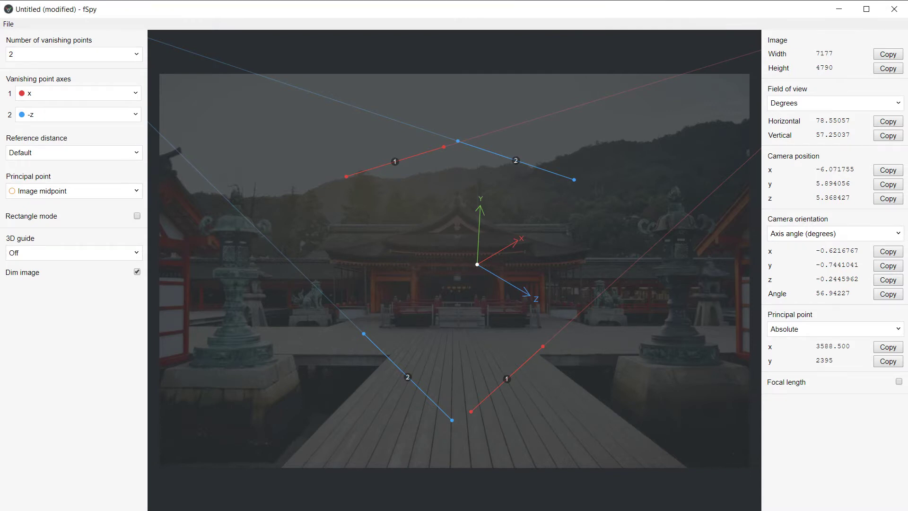
Align both x-axis lines with the horizontal edges of the deck and both z-axis lines with the two side edges of the walkway.
left_click_drag(346, 177, 299, 326)
left_click_drag(444, 146, 648, 327)
left_click_drag(574, 179, 671, 456)
left_click_drag(457, 140, 558, 369)
left_click_drag(363, 333, 383, 362, "shift")
left_click_drag(453, 420, 289, 459, "shift")
left_click_drag(471, 411, 304, 354)
left_click_drag(543, 346, 619, 353)
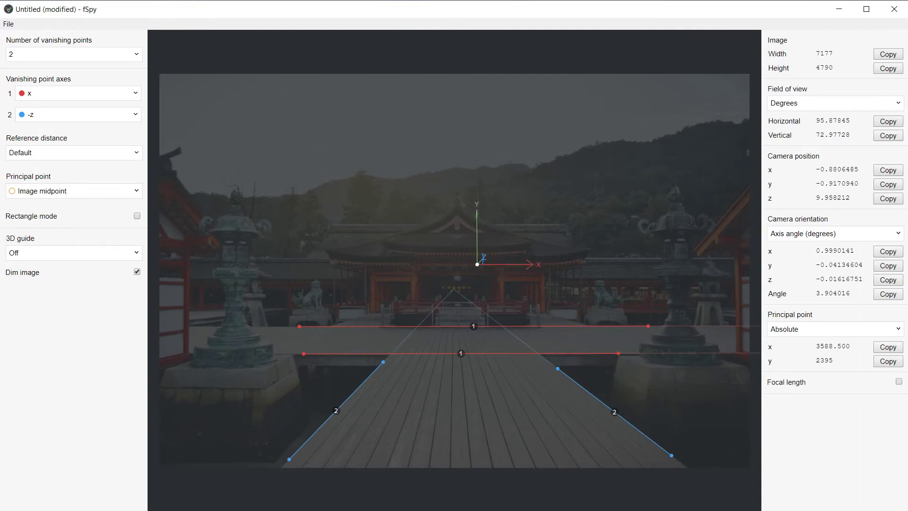
Place the origin on the middle of the wooden walkway and save the project as test in the Desktop fspy folder.
left_click_drag(477, 264, 466, 402)
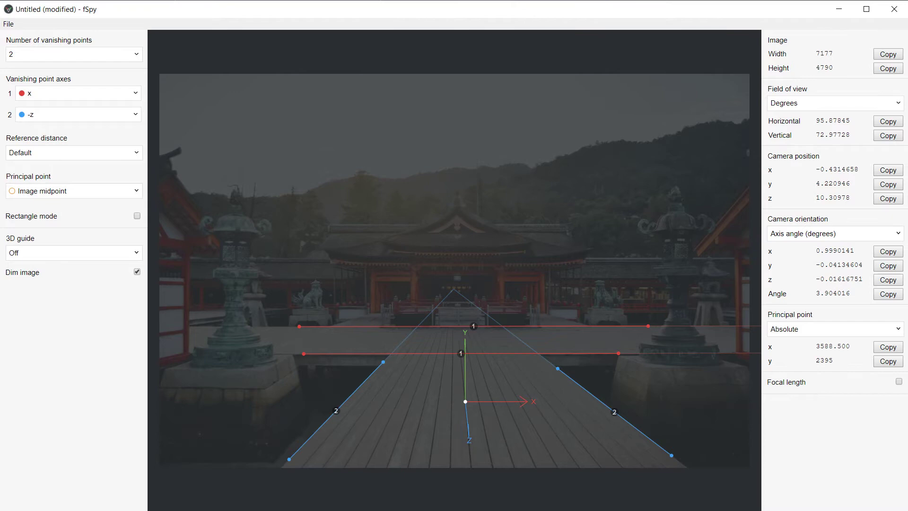
key("ctrl+s")
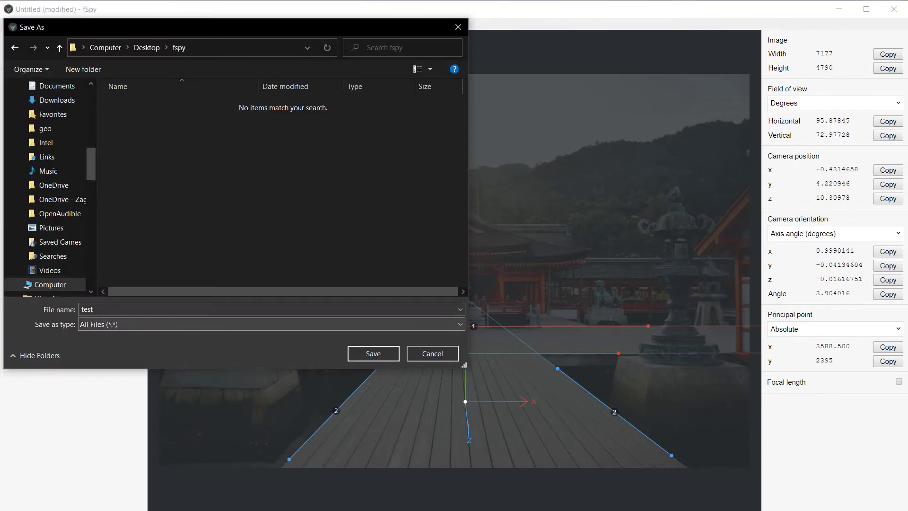
key("Return")
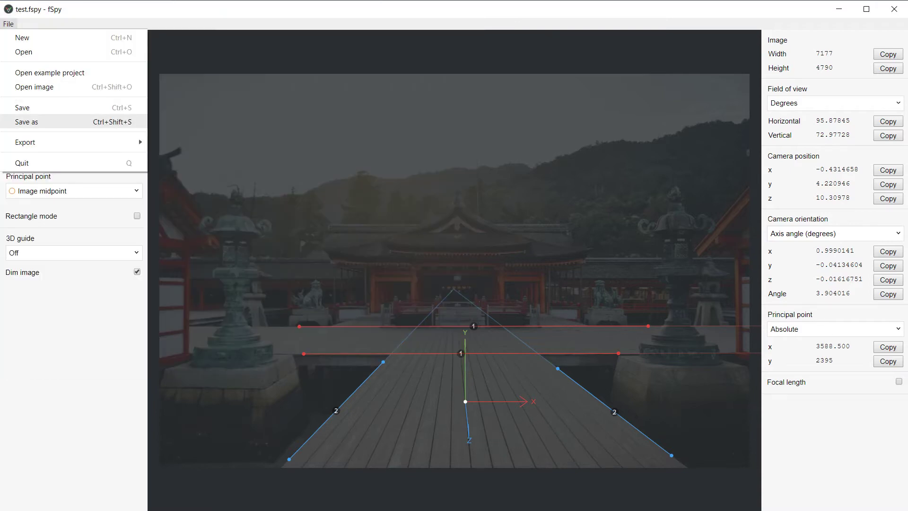
Try to save a further copy of the project under another file name.
left_click(28, 121)
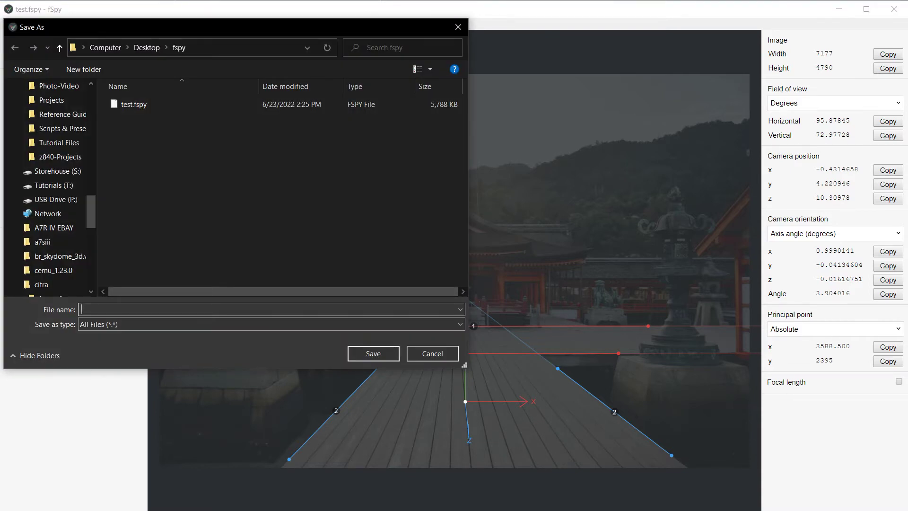
type("3 dfg 5")
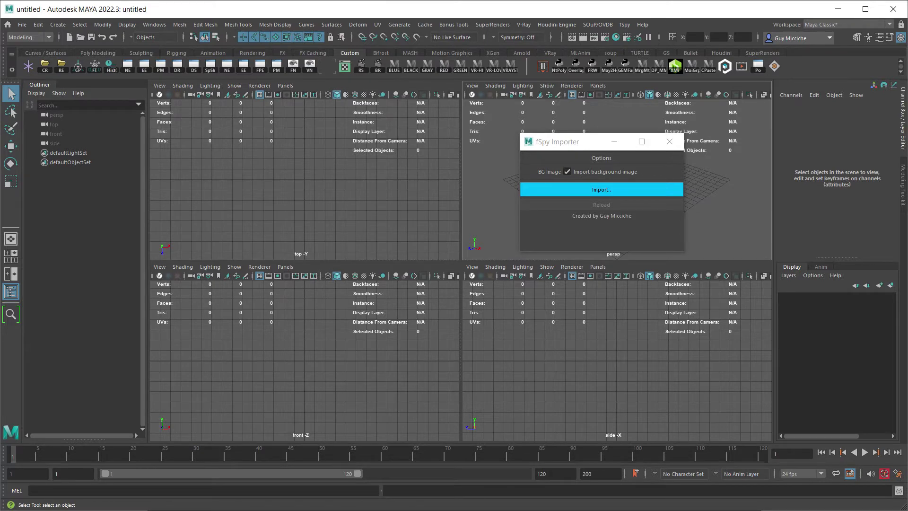
In Maya, import test.fspy with its background image and move the importer window clear of the perspective view.
left_click(601, 190)
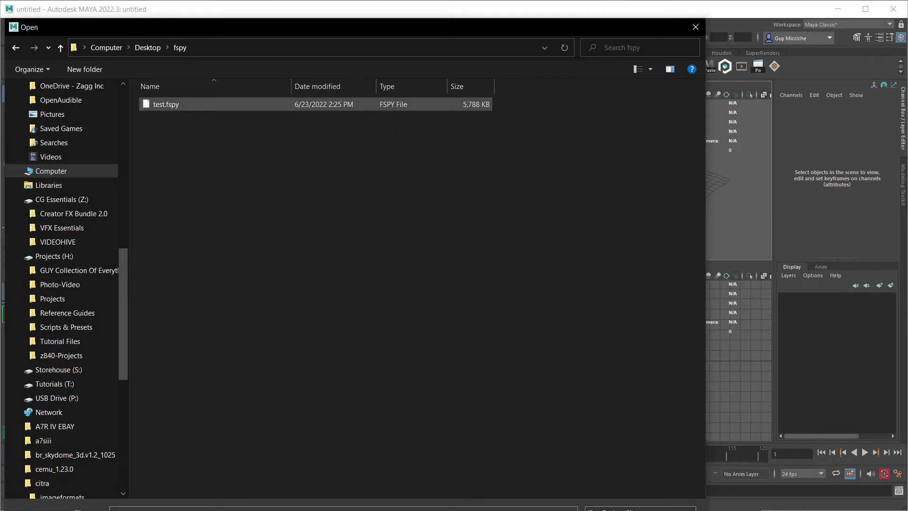
double_click(165, 104)
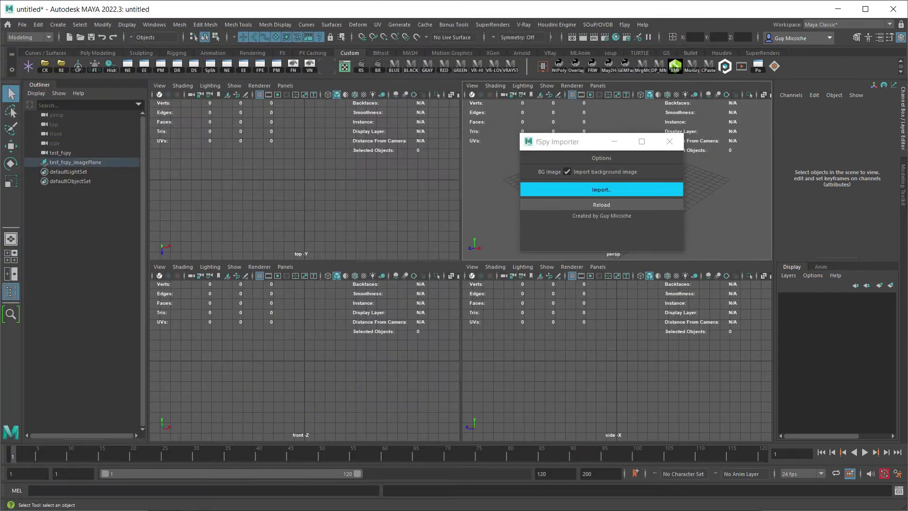
left_click_drag(568, 141, 273, 122)
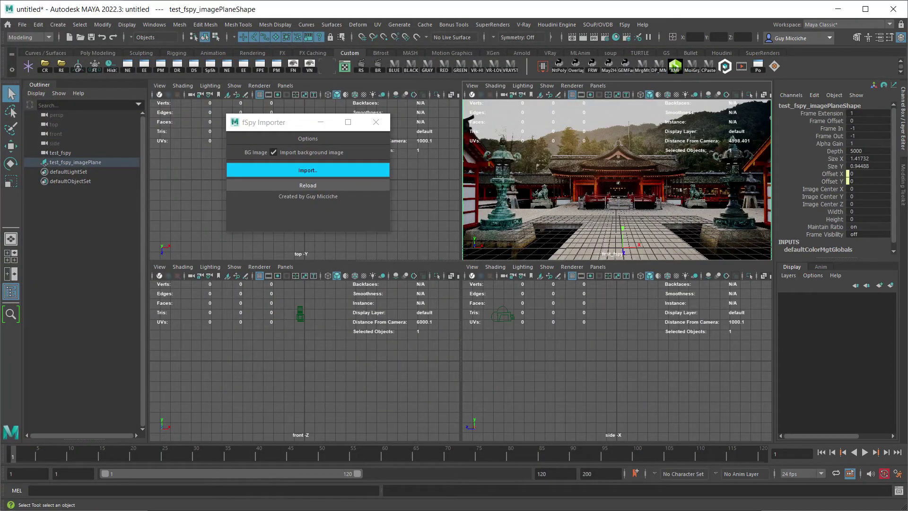
Clear the selection, maximize the test_fspy camera view and display the camera gate.
key("alt+d")
key("space")
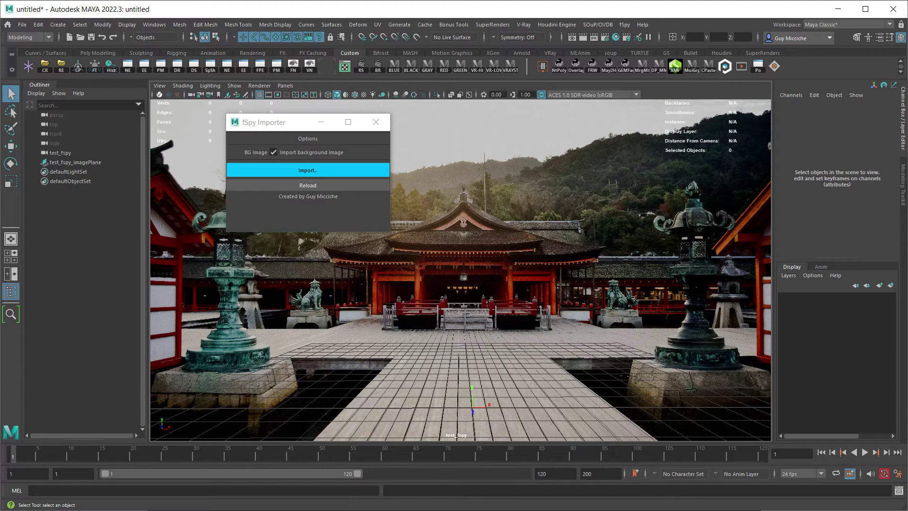
left_click(286, 95)
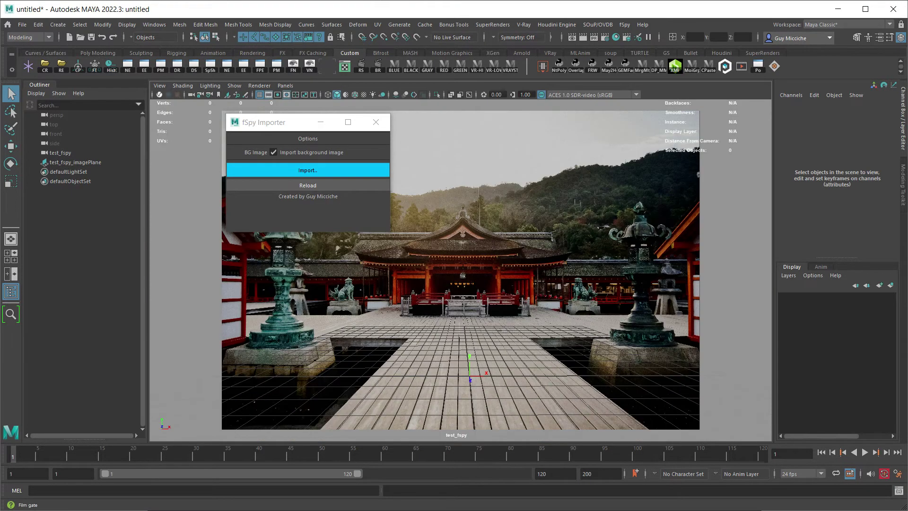
Open Maya's render settings and compare the image width and height with the image dimensions in fSpy.
left_click(605, 37)
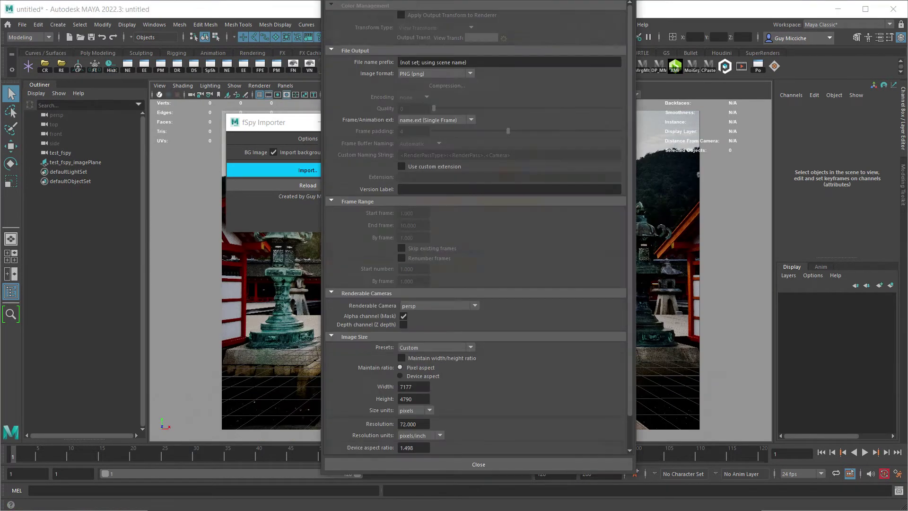
double_click(413, 387)
key("Tab")
key("alt+Tab")
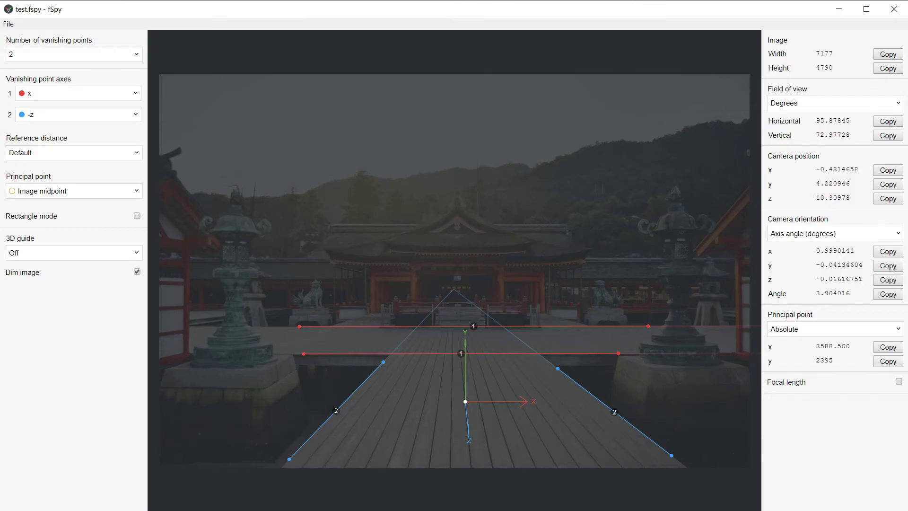
left_click(839, 9)
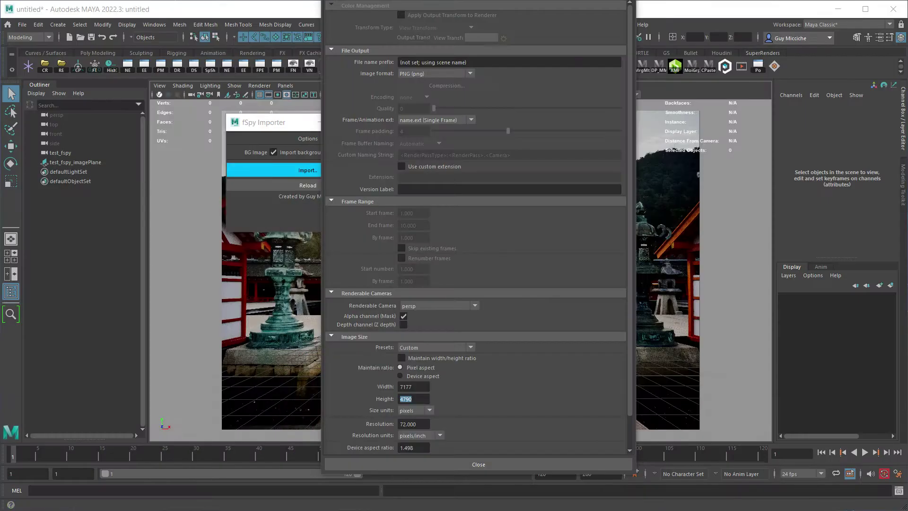
Close the render settings and check the test_fspy camera's aperture in millimetres and focal length in its attributes.
left_click(477, 464)
left_click(60, 152)
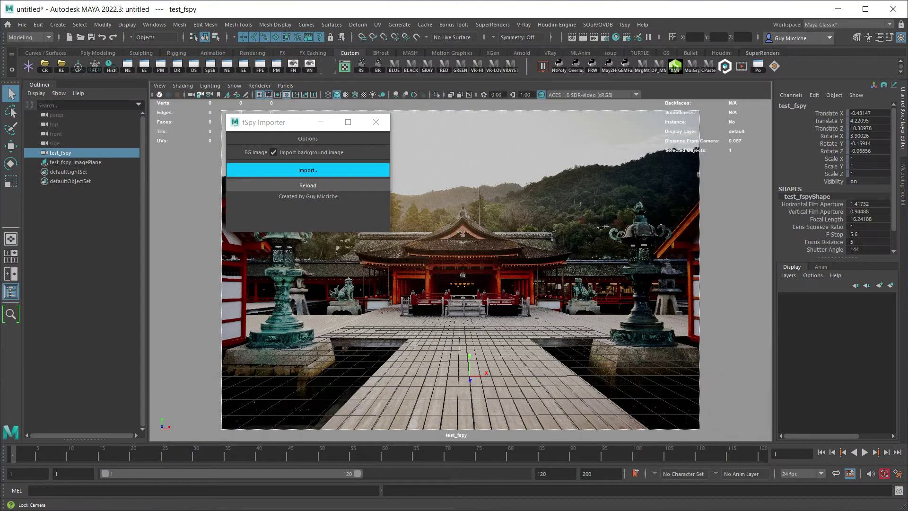
key("ctrl+a")
key("ctrl+a")
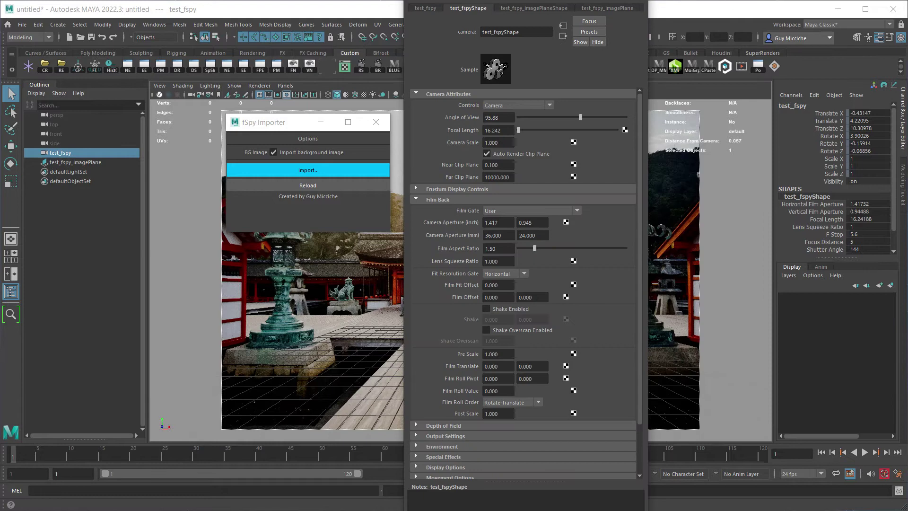
double_click(498, 235)
key("Tab")
double_click(496, 130)
left_click_drag(503, 130, 483, 130)
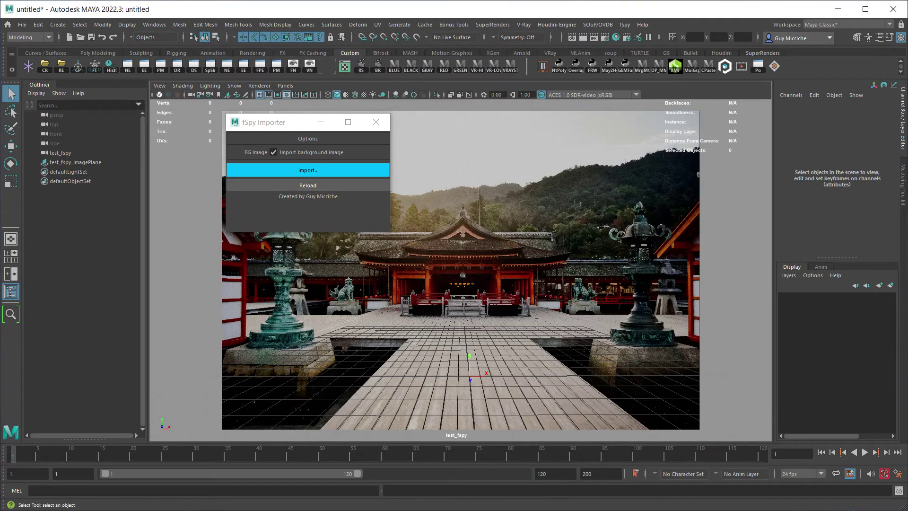
Create a polygon cube at the grid origin and move it along X to about 3.86 to test the perspective.
key("Tab")
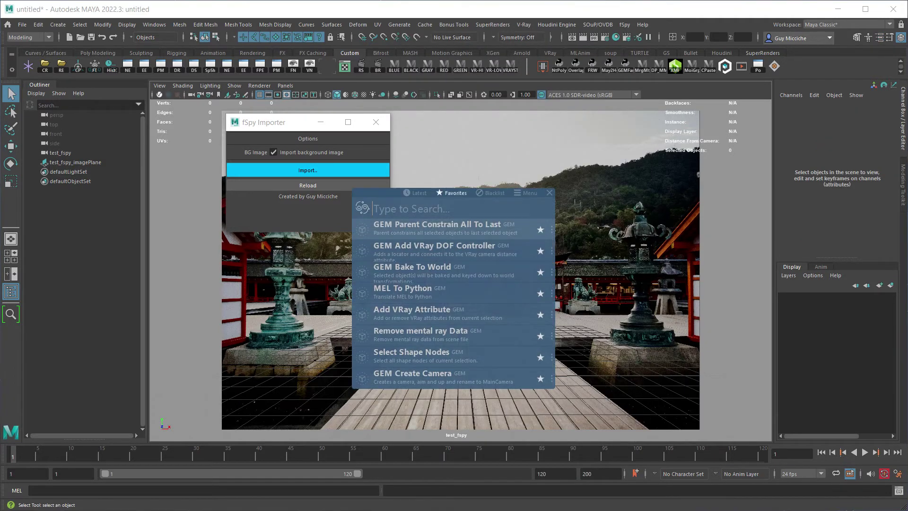
type("cube")
key("Return")
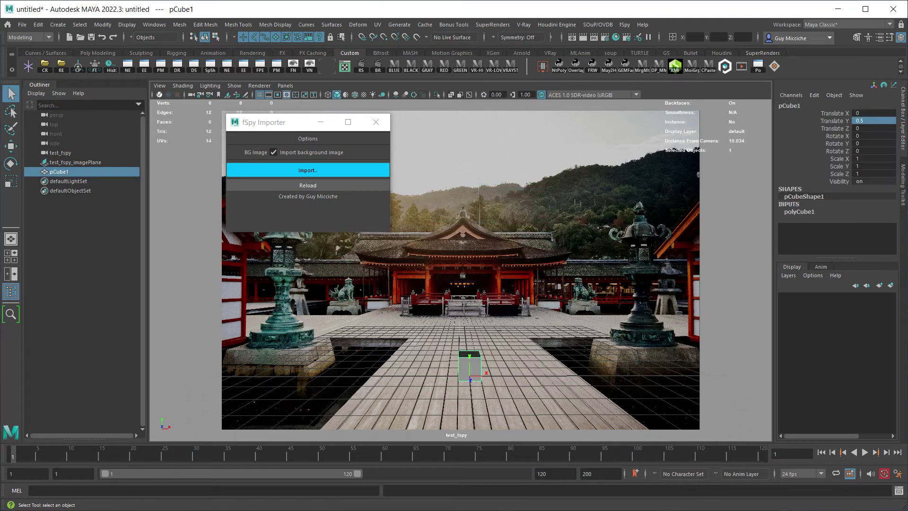
key("w")
left_click_drag(641, 365, 723, 365)
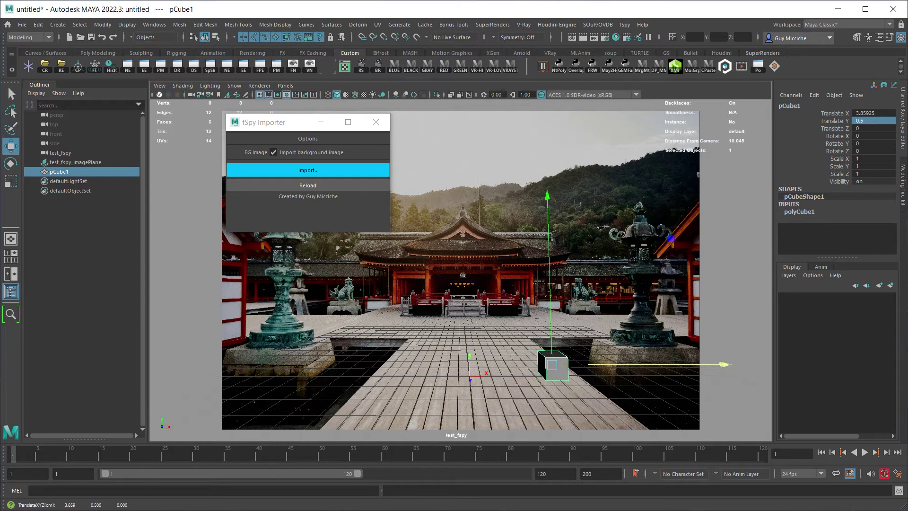
left_click(835, 128)
mouse_move(835, 128)
middle_mouse_down()
mouse_move(804, 128)
mouse_move(851, 128)
mouse_move(833, 128)
middle_mouse_up()
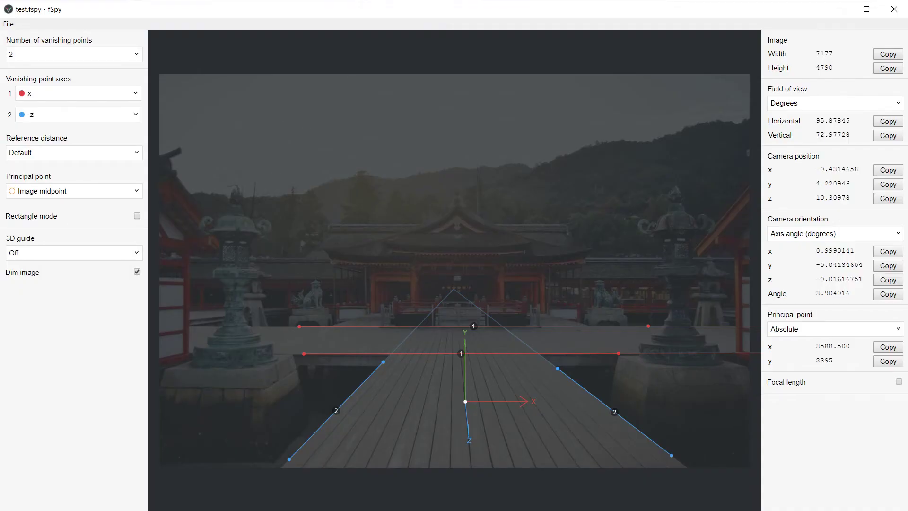
In fSpy, enable the focal length settings and browse the camera presets, keeping Custom camera.
left_click(898, 381)
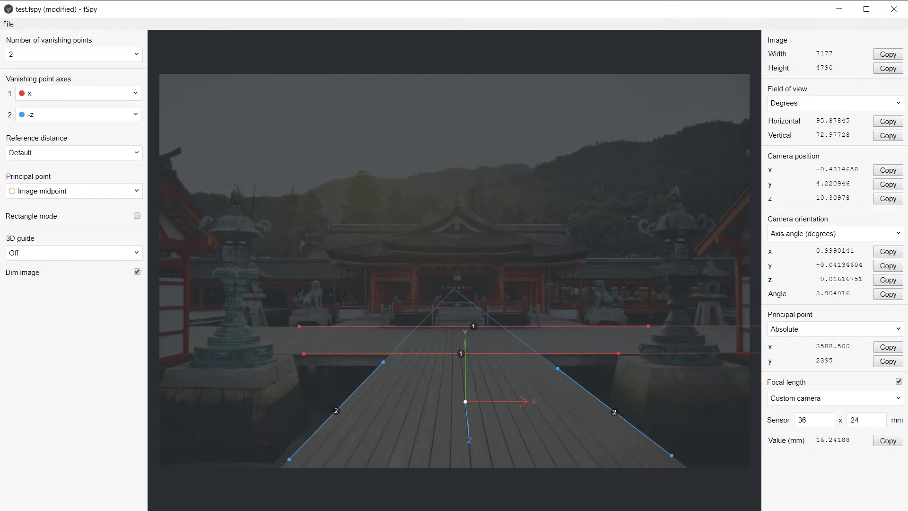
left_click(835, 397)
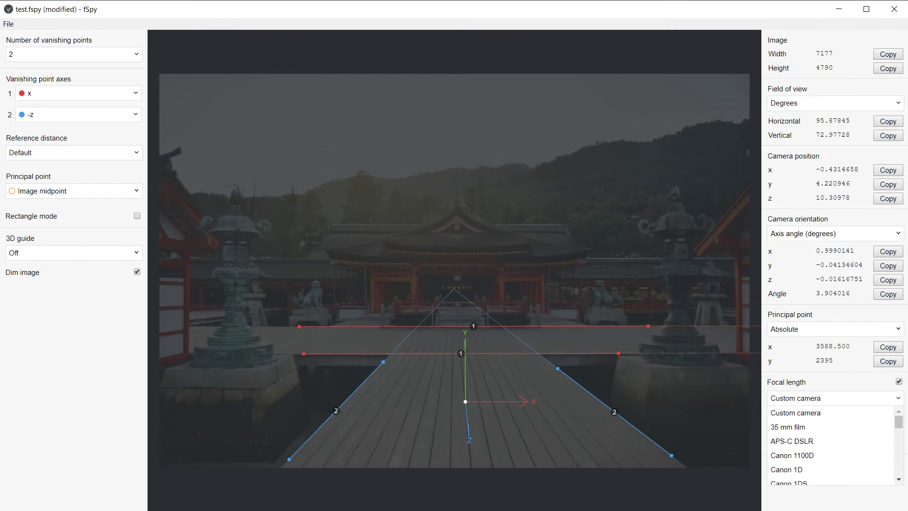
scroll(833, 444, "down", 12)
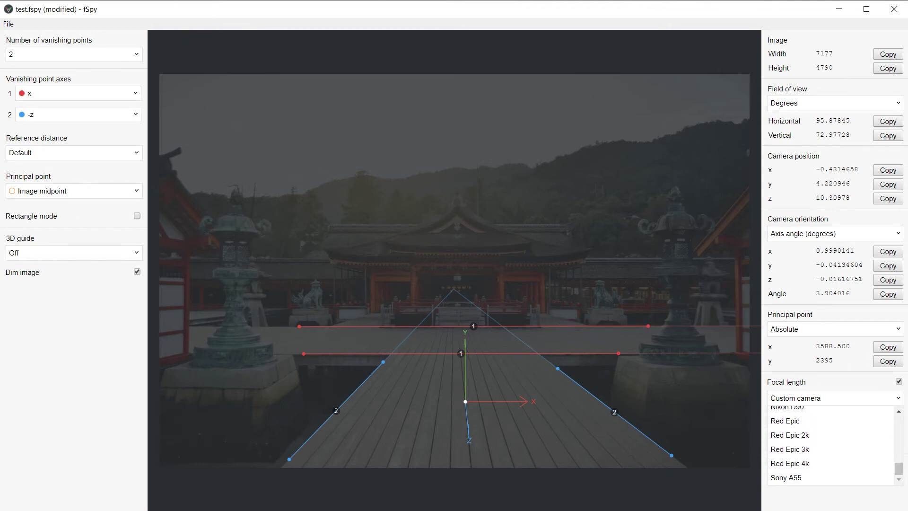
scroll(832, 445, "up", 12)
left_click(832, 412)
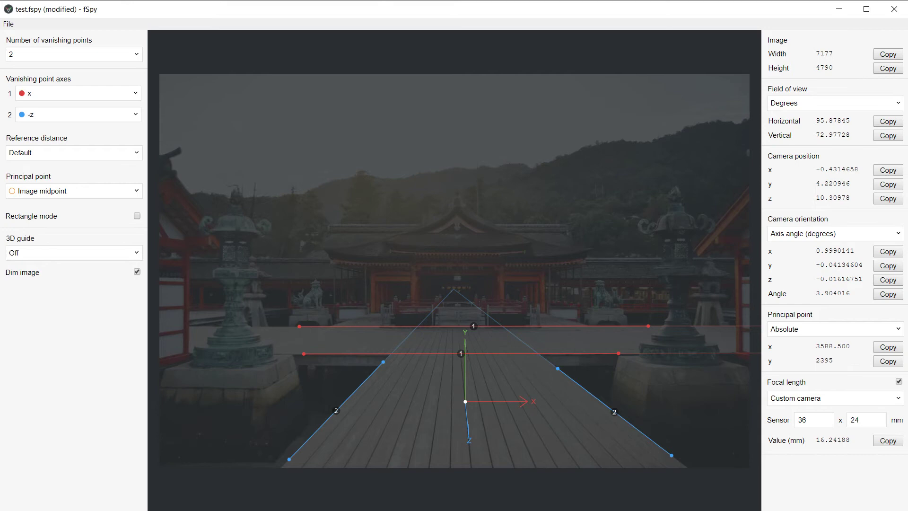
Set the custom camera's sensor width to 35 mm.
key("alt+Tab")
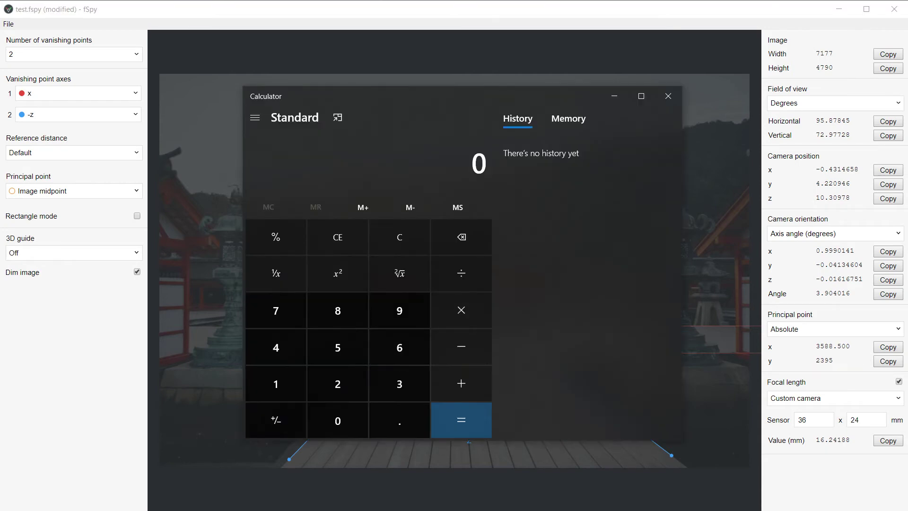
double_click(802, 419)
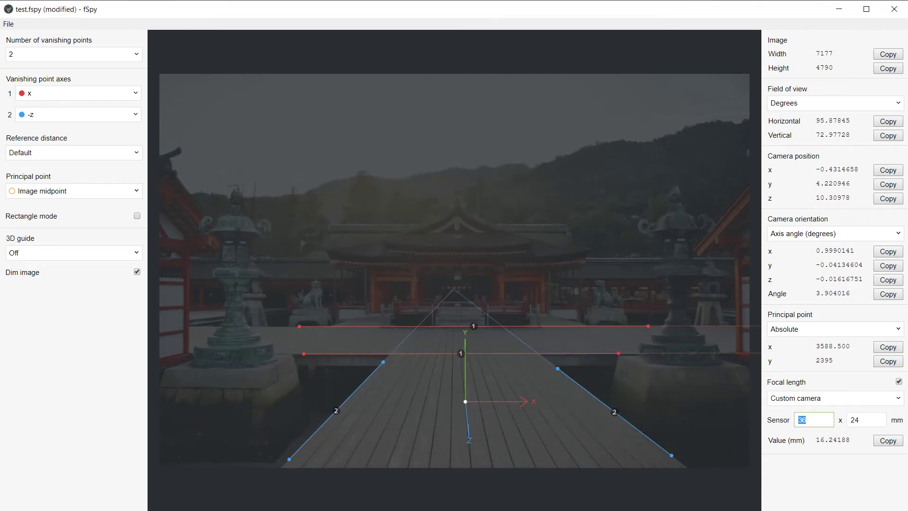
type("35")
key("Return")
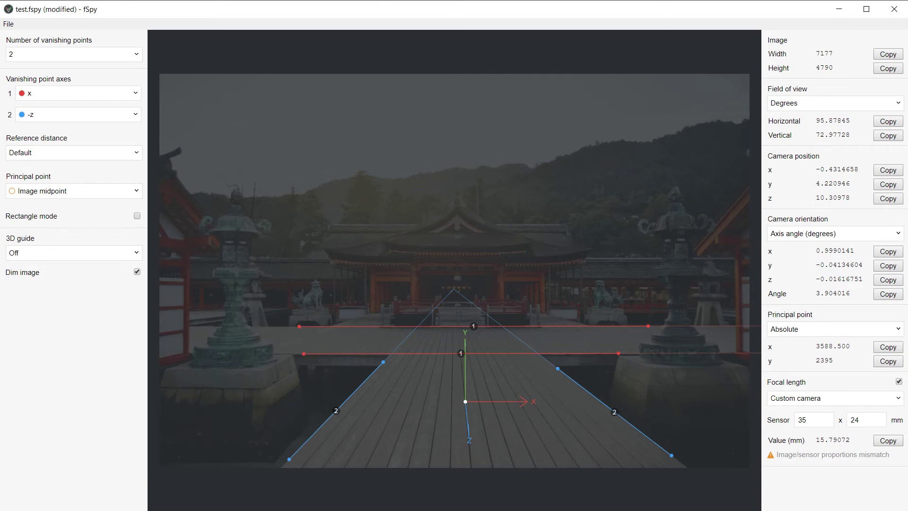
Switch to Calculator and work out the matching sensor height as 35 × 4790 ÷ 7177.
key("alt+Tab")
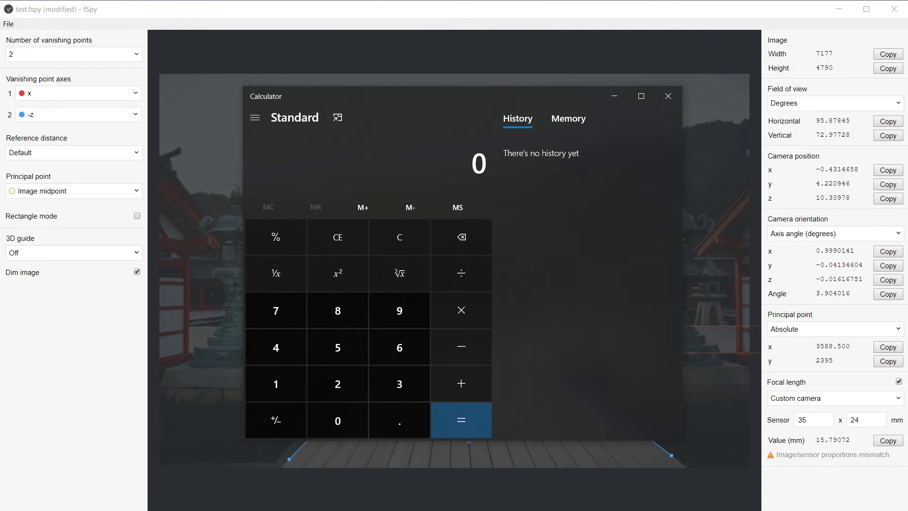
left_click(399, 384)
left_click(337, 348)
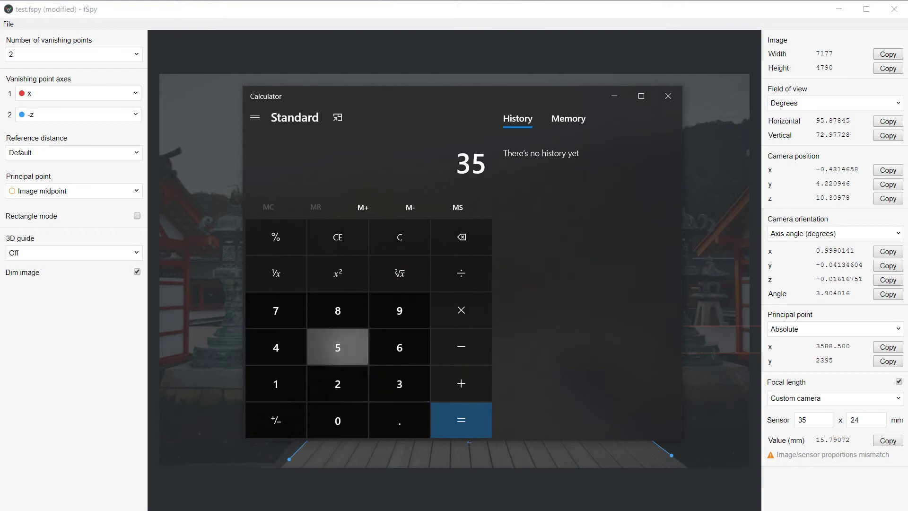
left_click(461, 310)
left_click(276, 347)
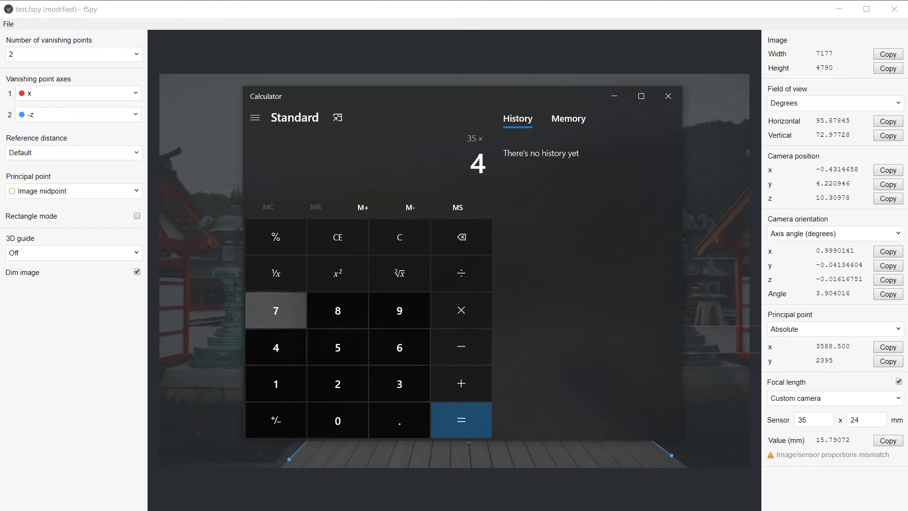
left_click(275, 310)
left_click(399, 310)
left_click(338, 420)
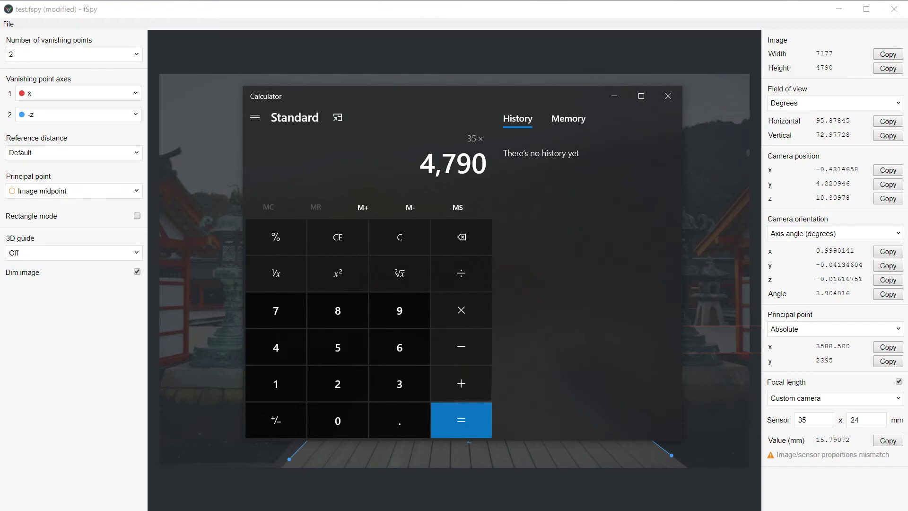
left_click(461, 421)
left_click(462, 273)
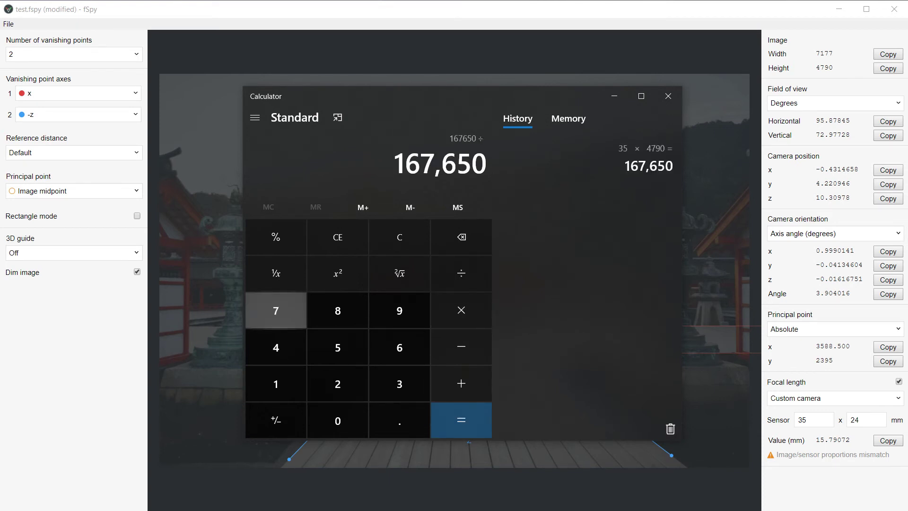
left_click(276, 311)
left_click(276, 384)
left_click(276, 310)
left_click(276, 310)
left_click(461, 421)
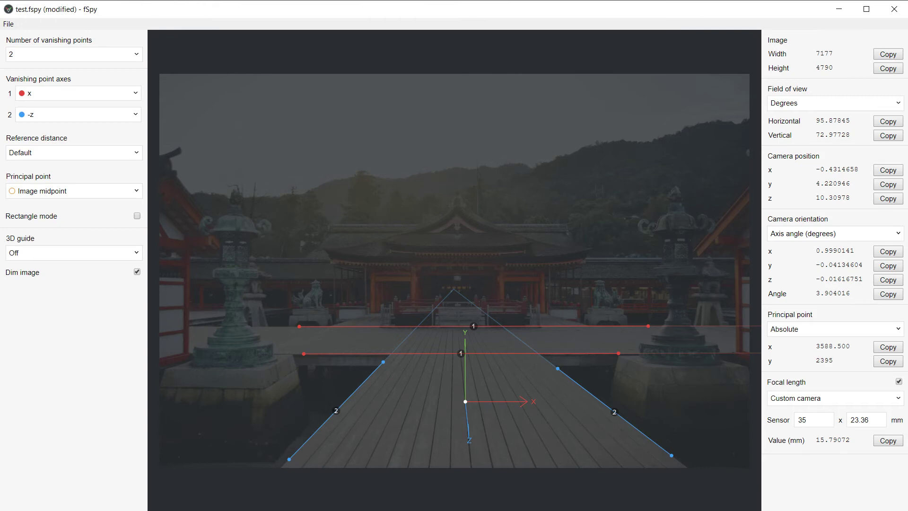
Set the sensor height to 23.36 mm in fSpy and save the test.fspy project.
left_click(8, 24)
left_click(10, 107)
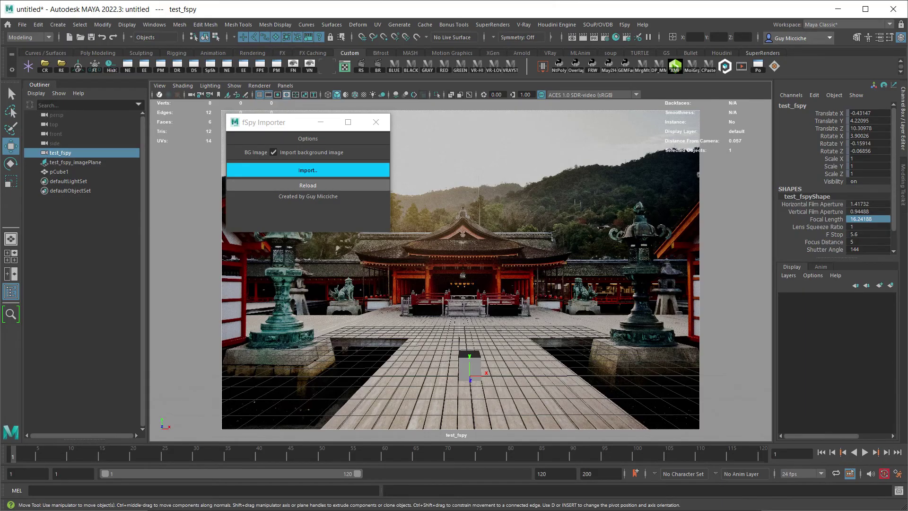
In Maya, delete the test_fspy camera with its image plane and reimport test.fspy with the background image.
left_click(58, 163)
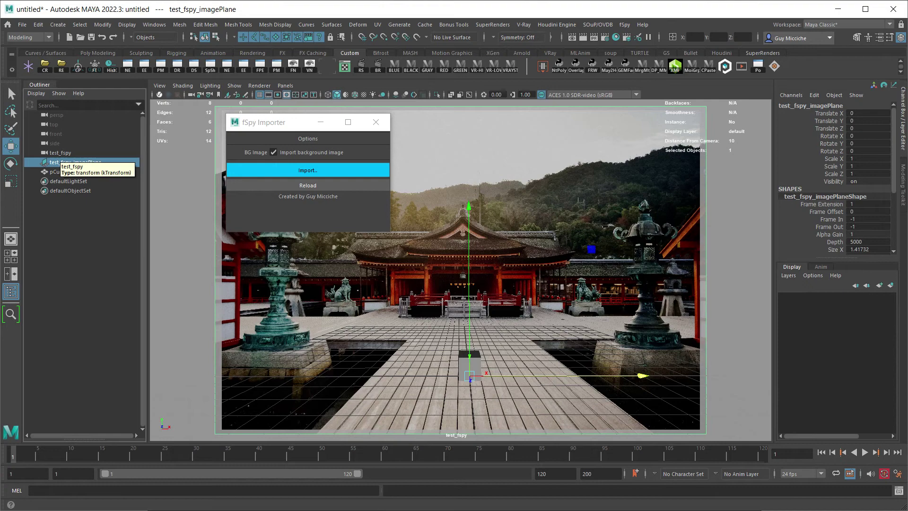
left_click(60, 153)
left_click(59, 162, "shift")
key("Delete")
left_click(308, 169)
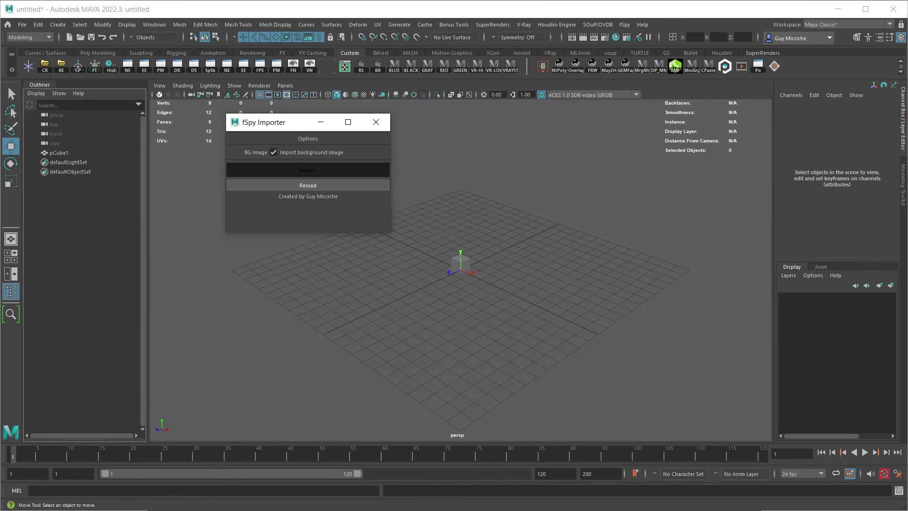
double_click(165, 103)
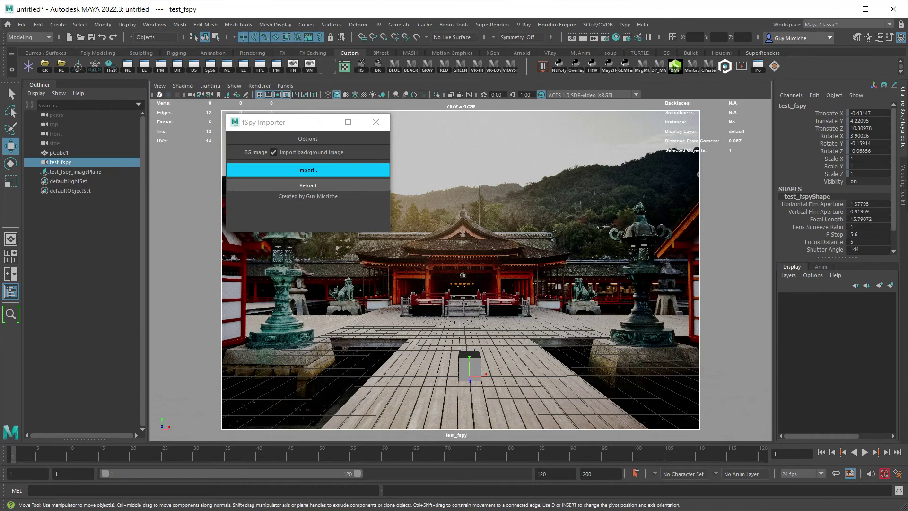
Compare the reimported Maya camera's focal length with the focal length value in fSpy.
left_click(868, 219)
key("alt+Tab")
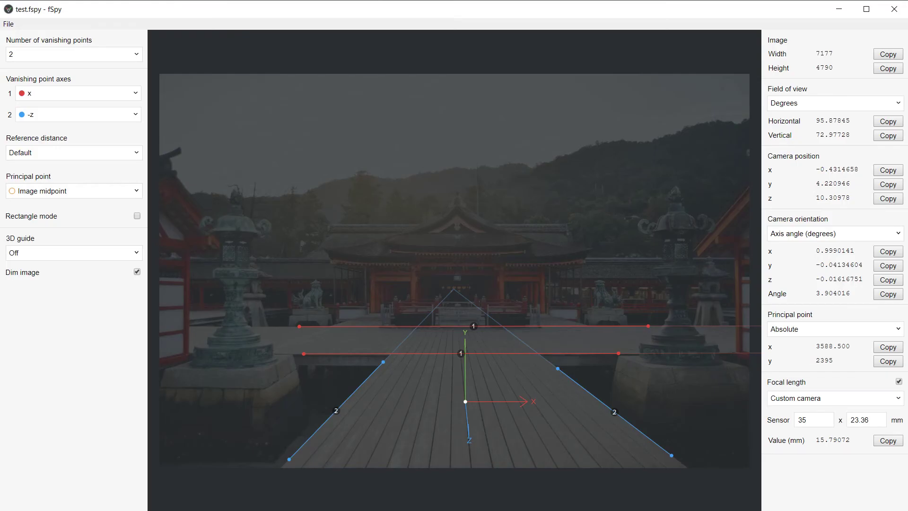
key("Down")
key("alt+Tab")
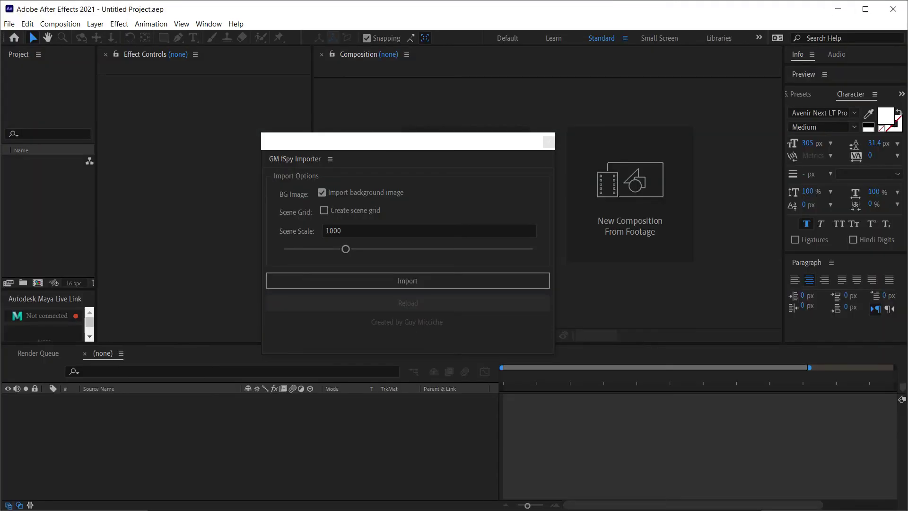
In After Effects, import test.fspy with its background image and inspect the image layer, the test.fspy folder and the ORIGIN layer.
left_click(408, 281)
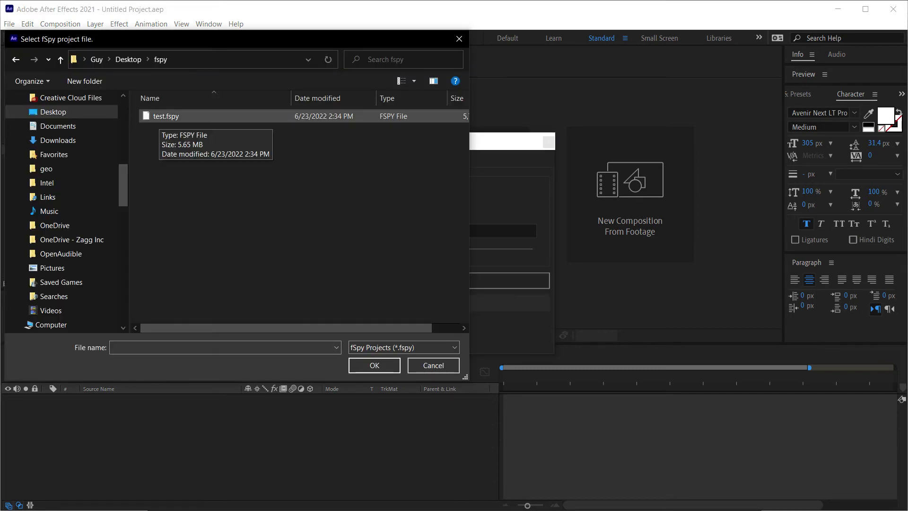
double_click(161, 116)
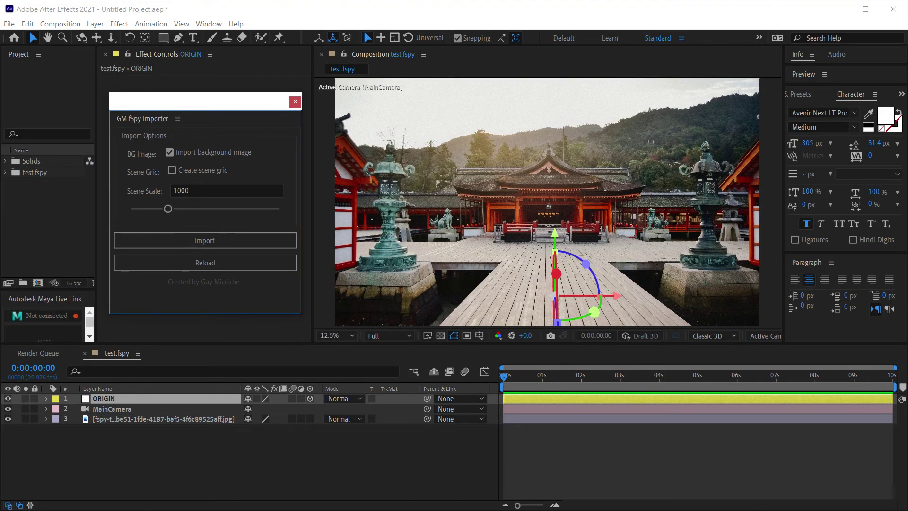
left_click(163, 419)
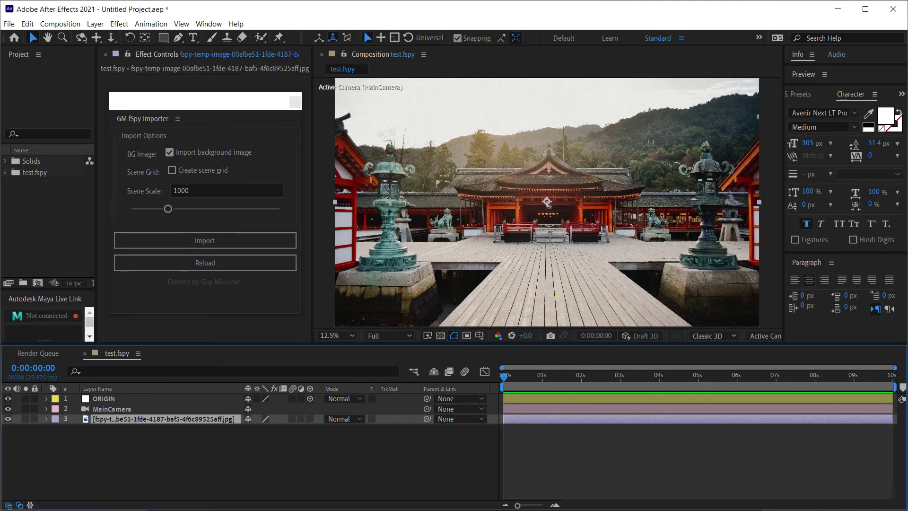
left_click(5, 172)
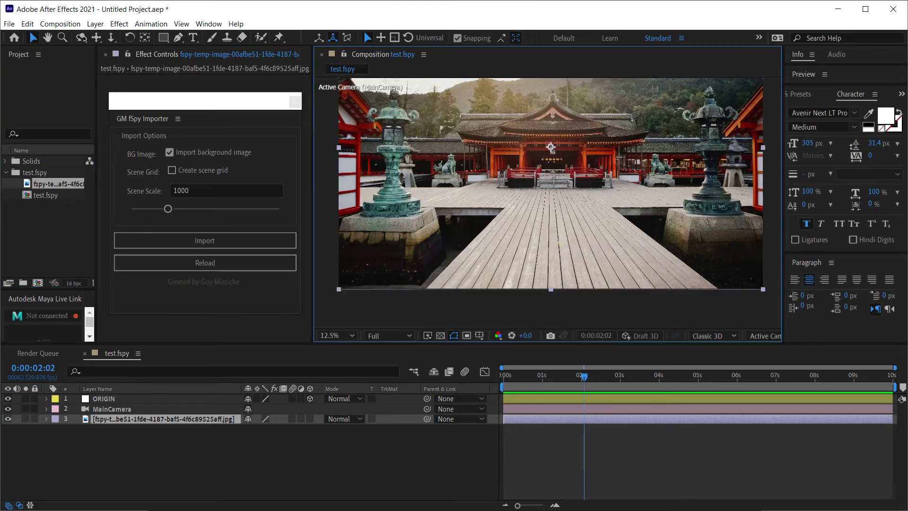
left_click(103, 398)
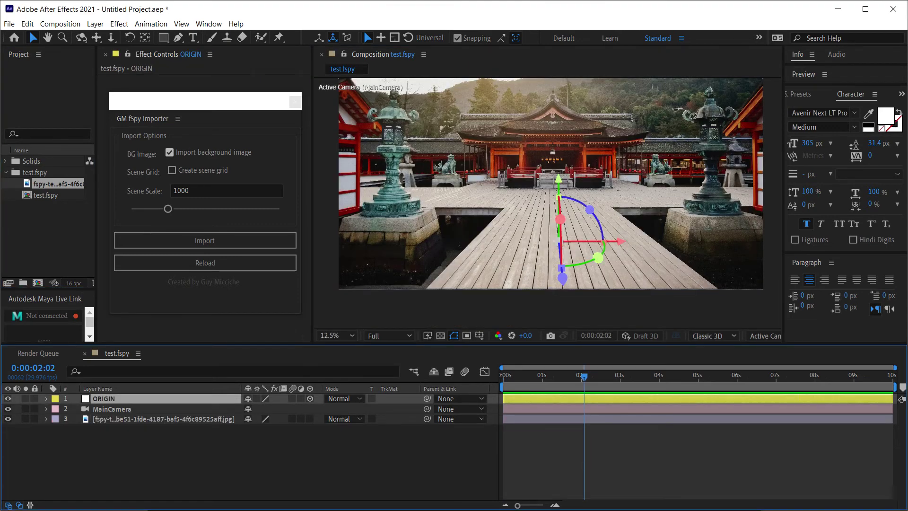
Enable scene grid creation alongside the background image and update the imported test.fspy composition.
left_click(199, 153)
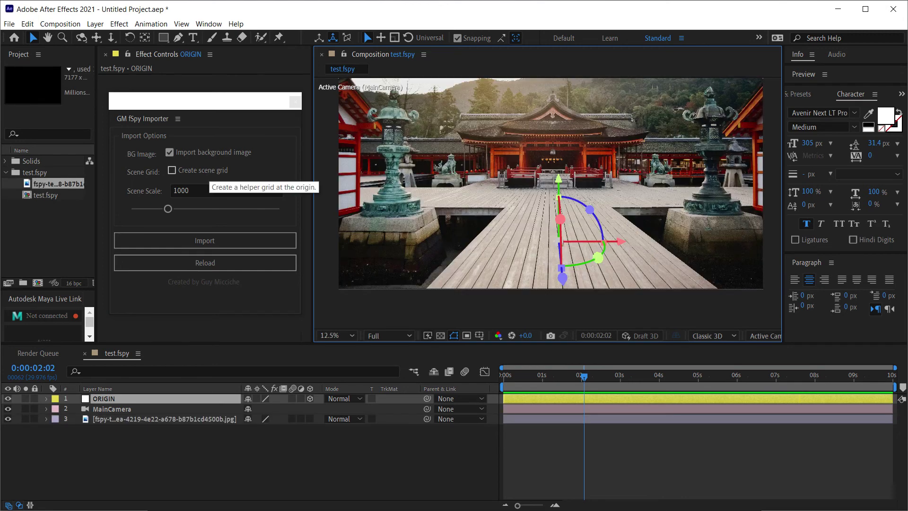
left_click(208, 170)
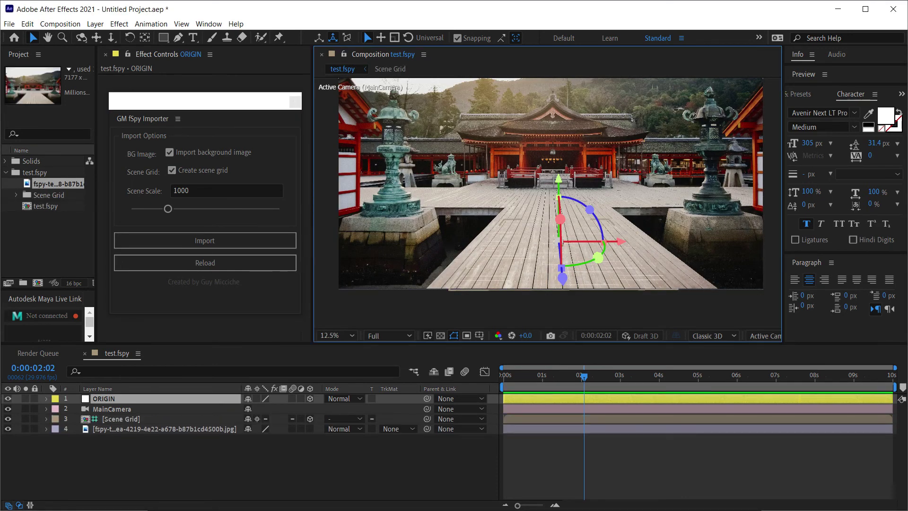
Resize the scene grid by lowering the importer's scene scale to 180 and raising it to 250.
scroll(548, 202, "up", 1)
middle_click_drag(572, 282, 568, 211)
left_click_drag(168, 209, 137, 208)
scroll(547, 203, "down", 1)
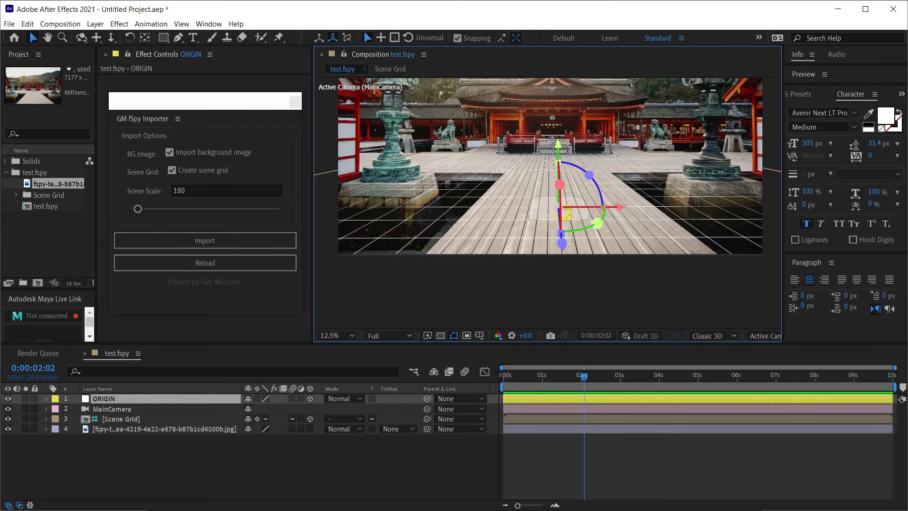
key("period")
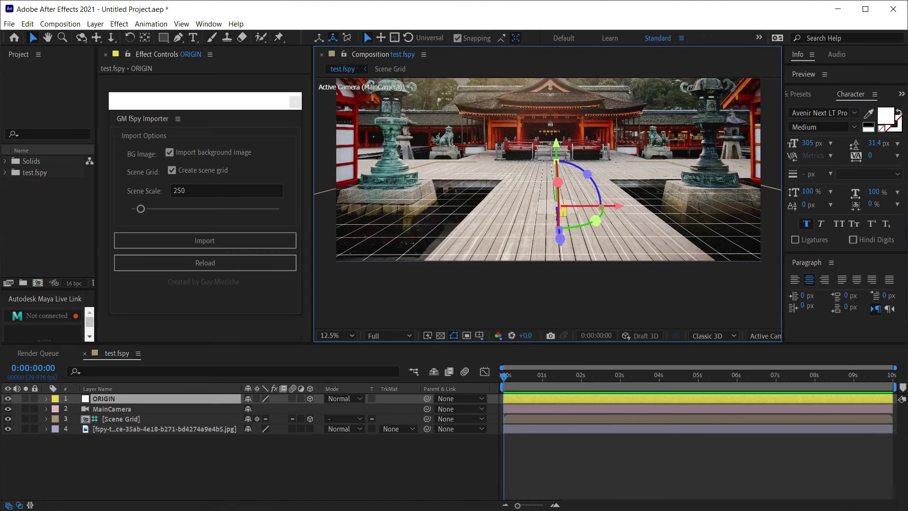
Add a 3D text layer reading HELLO to the test.fspy composition and parent it to the ORIGIN layer.
key("period")
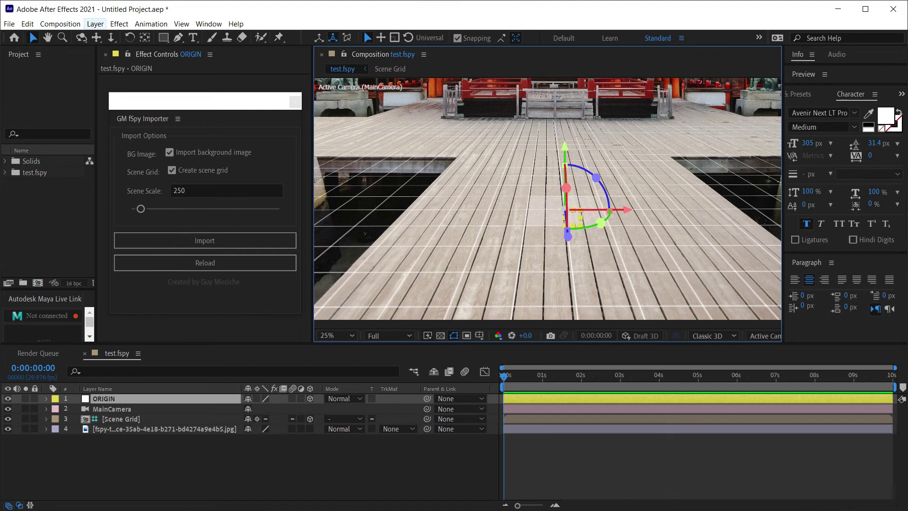
left_click(95, 23)
mouse_move(189, 36)
left_click(283, 37)
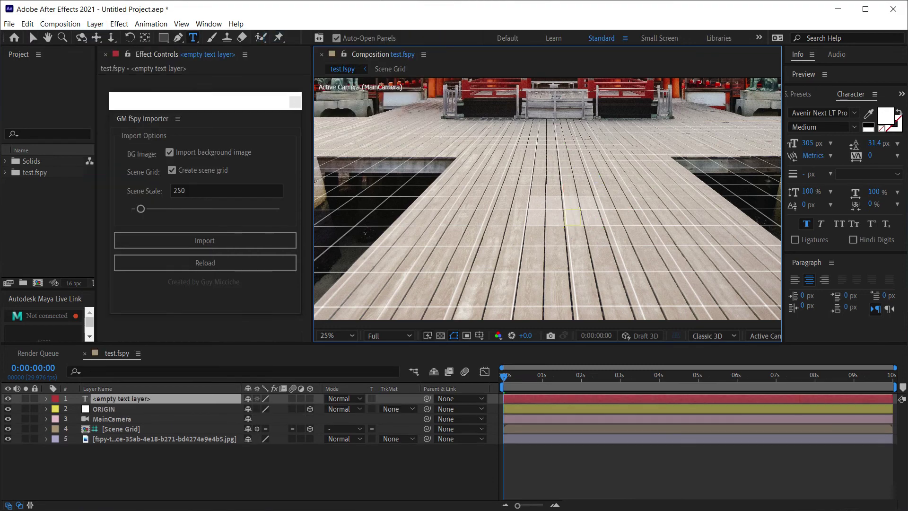
left_click_drag(427, 398, 142, 410)
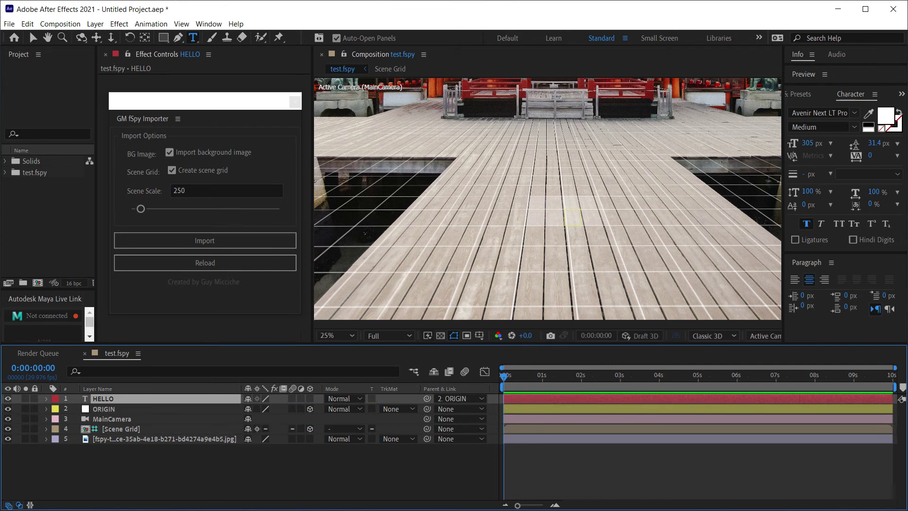
left_click(310, 398)
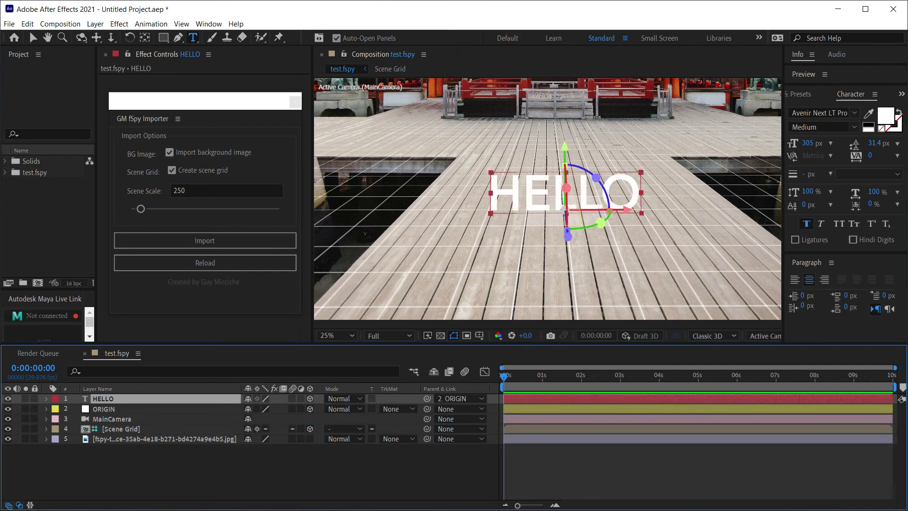
Change the HELLO text's fill color to near-black and scale the layer up to 191%.
left_click(885, 115)
key("Return")
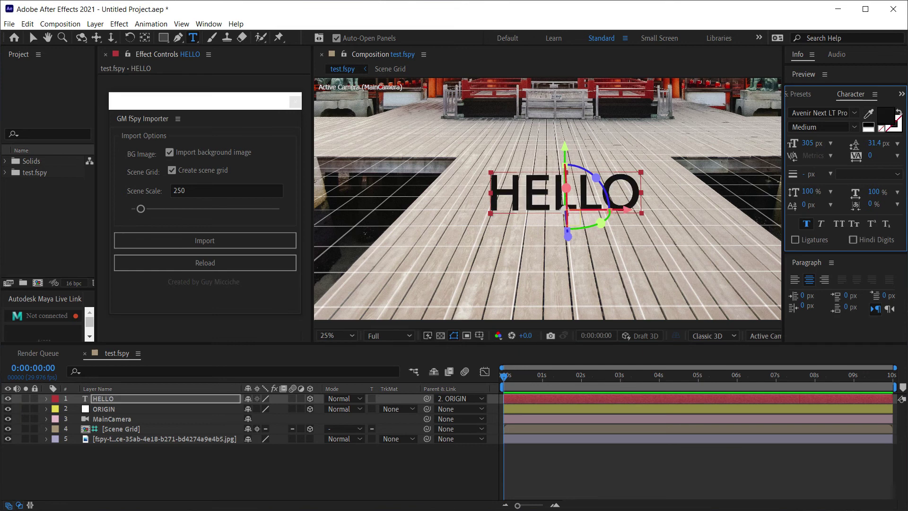
key("s")
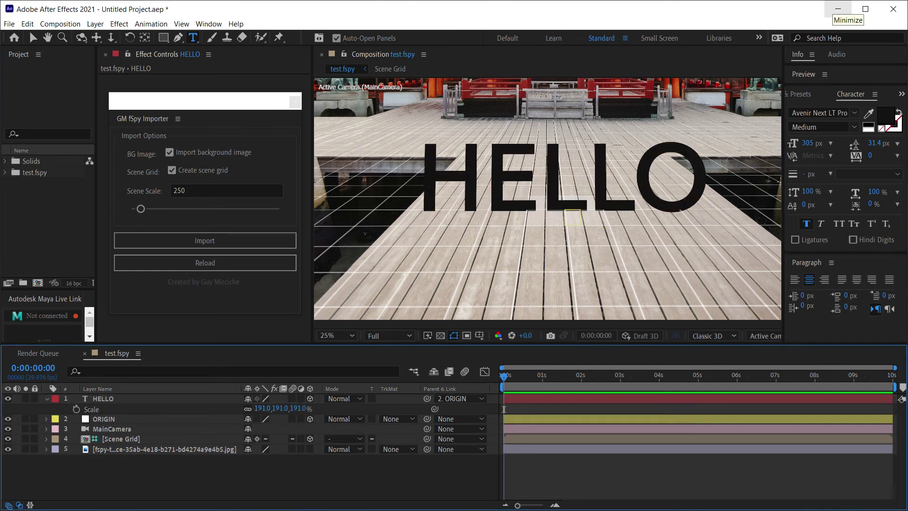